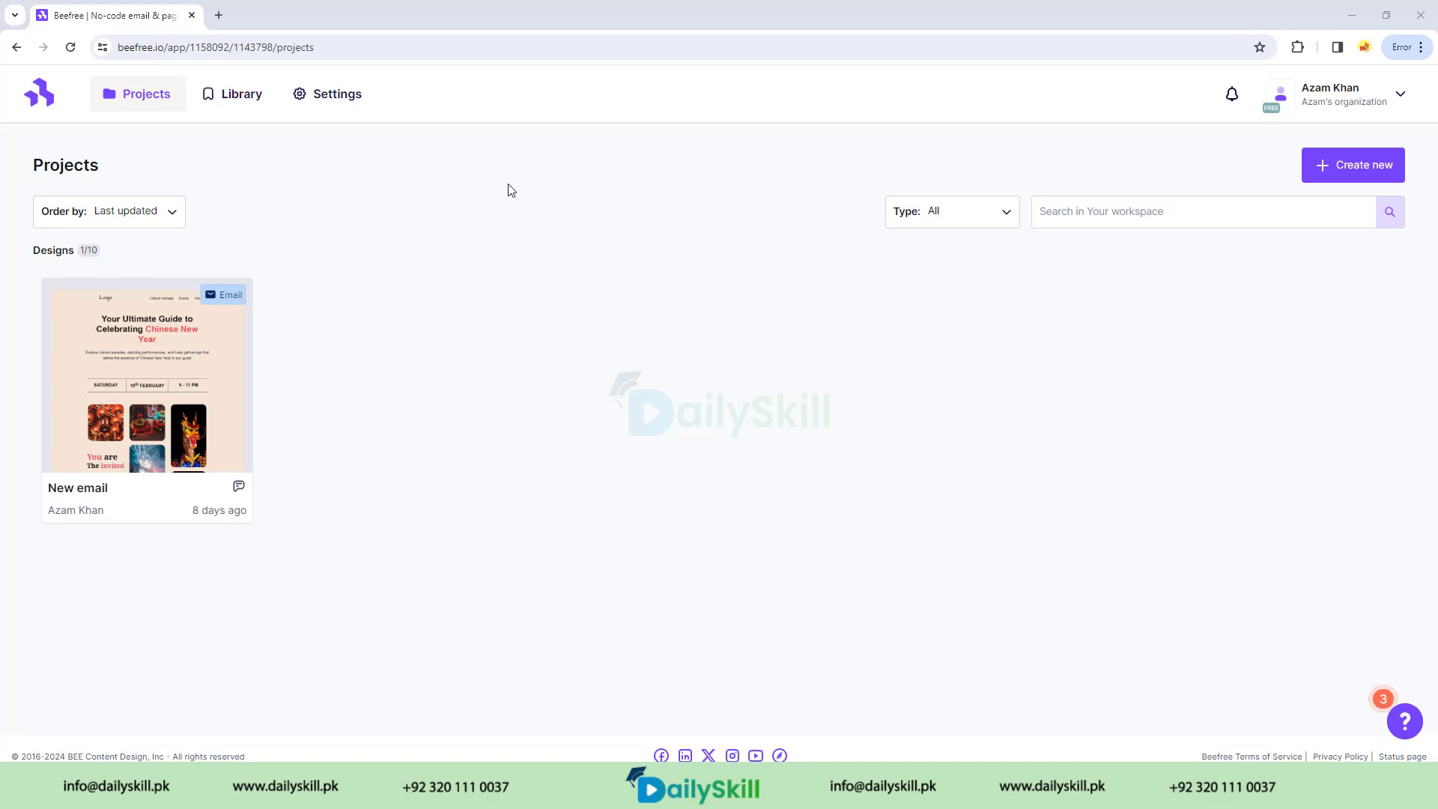
- Open the Chinese New Year email design from Projects and look through its layout from header to footer
left_click(218, 359)
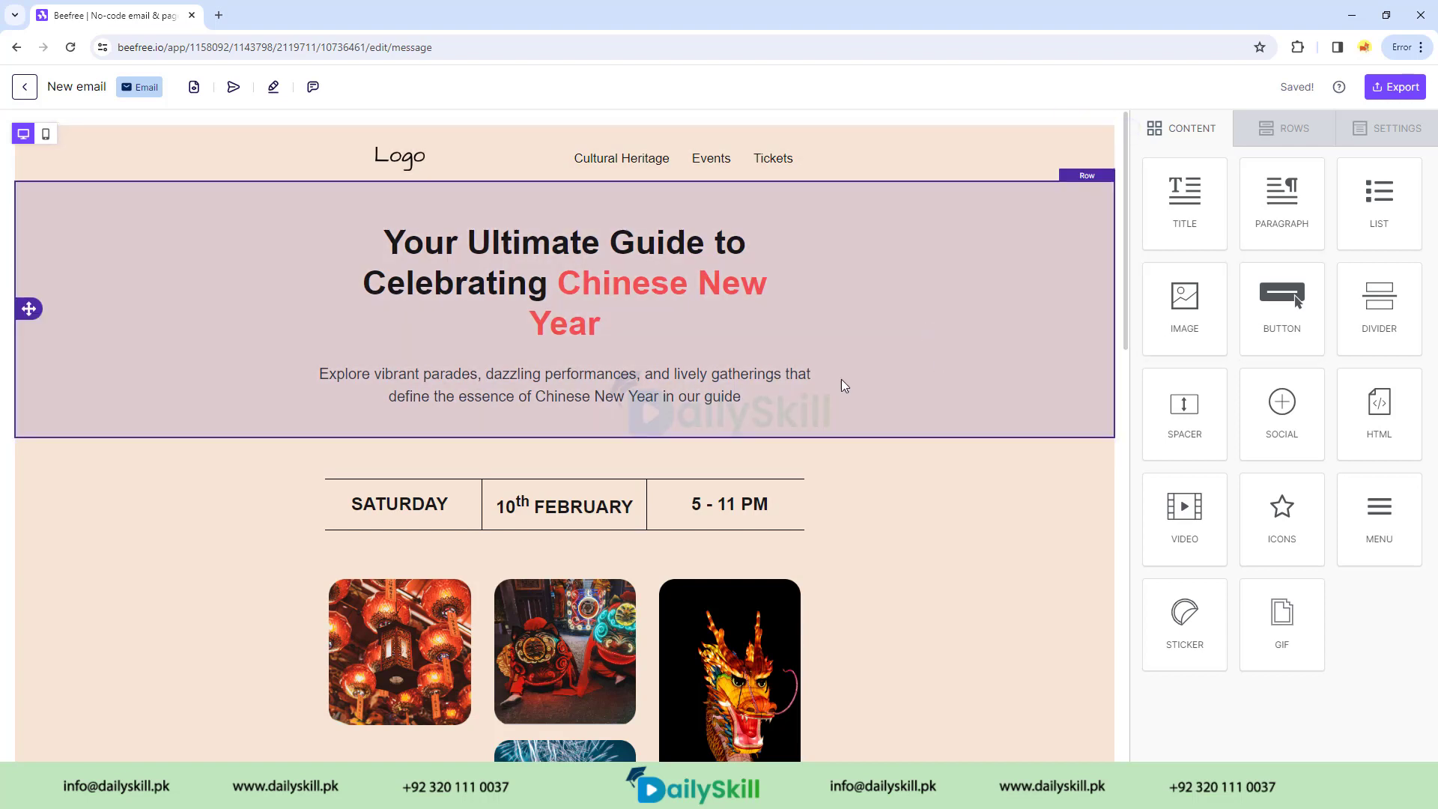
scroll(928, 463, "down", 15)
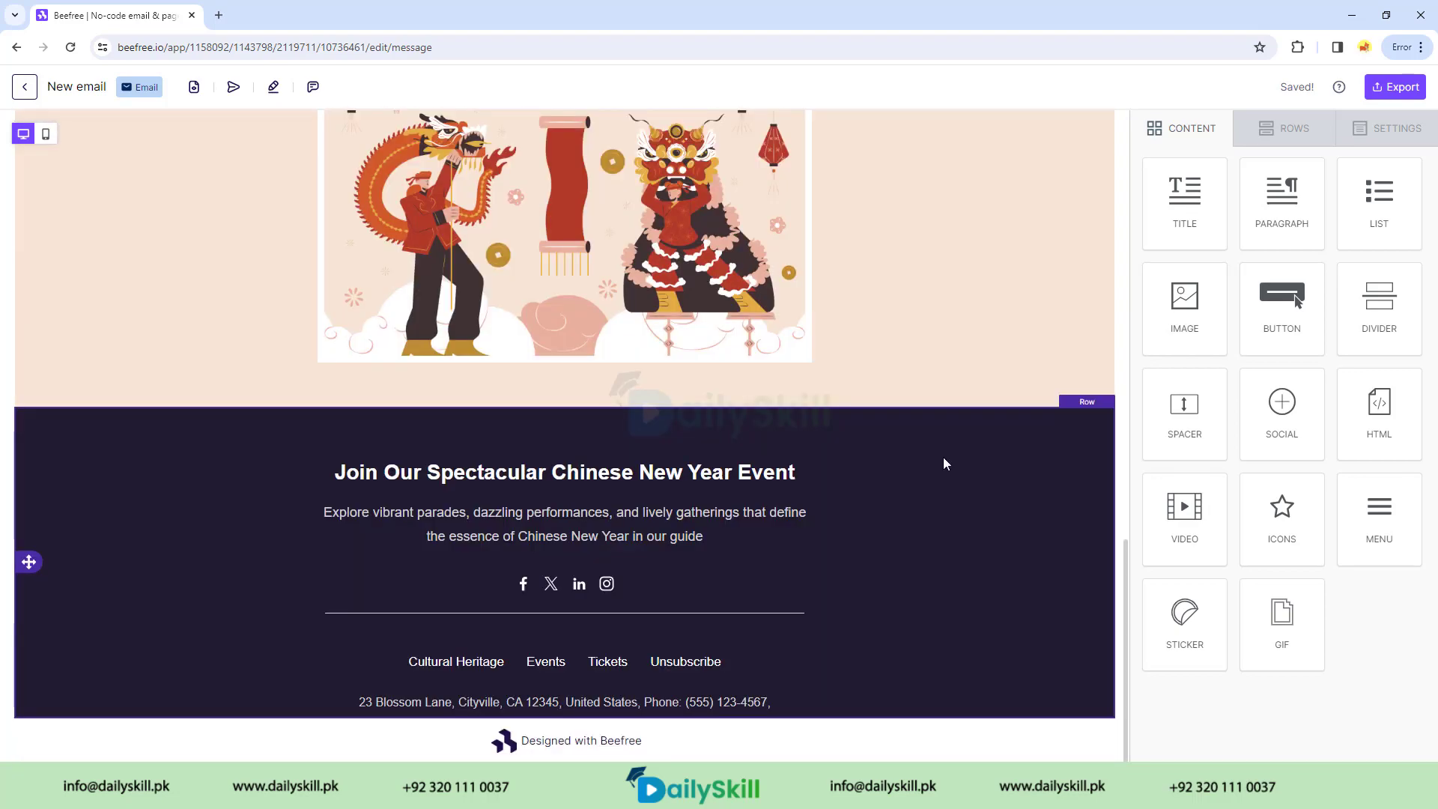
scroll(1022, 531, "up", 18)
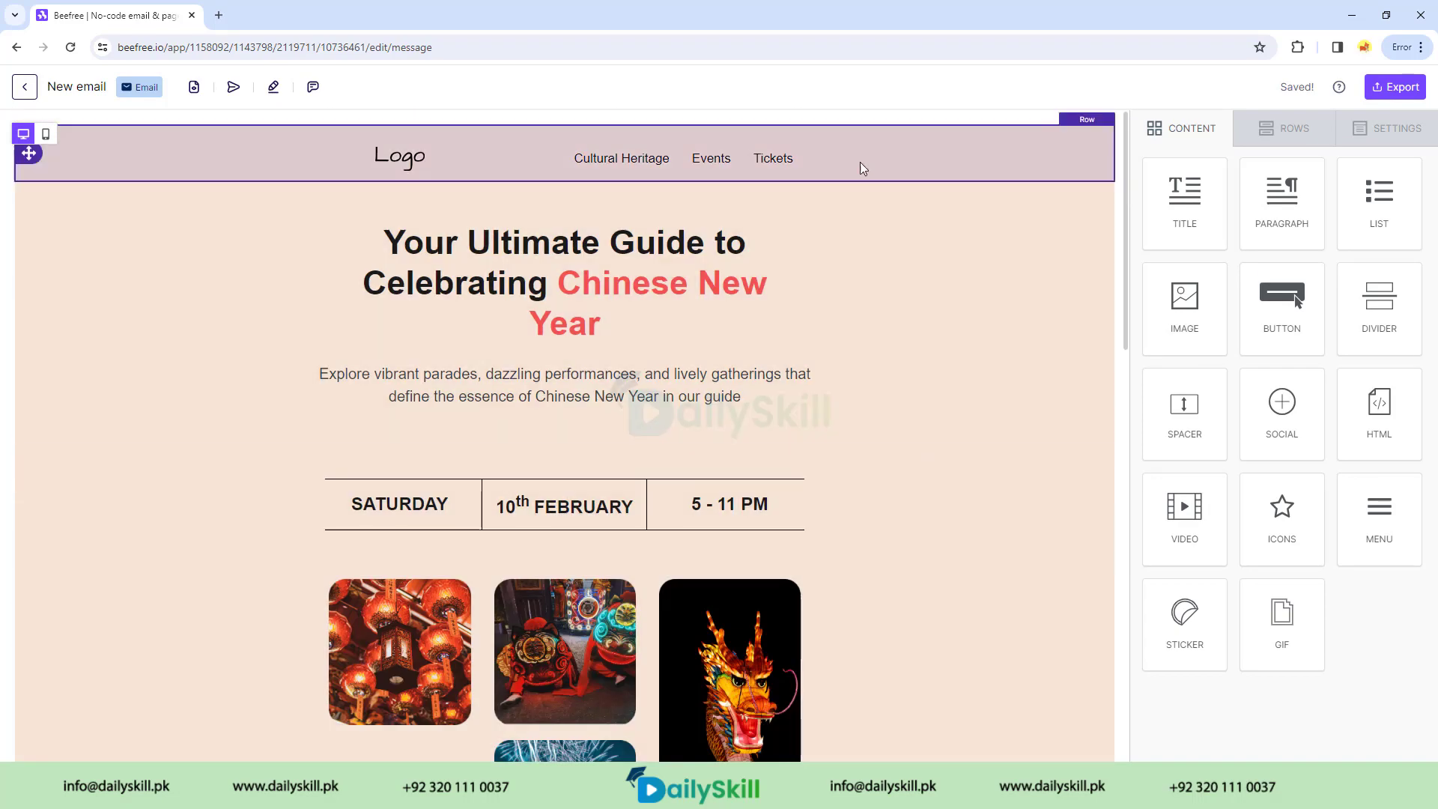
scroll(867, 334, "down", 15)
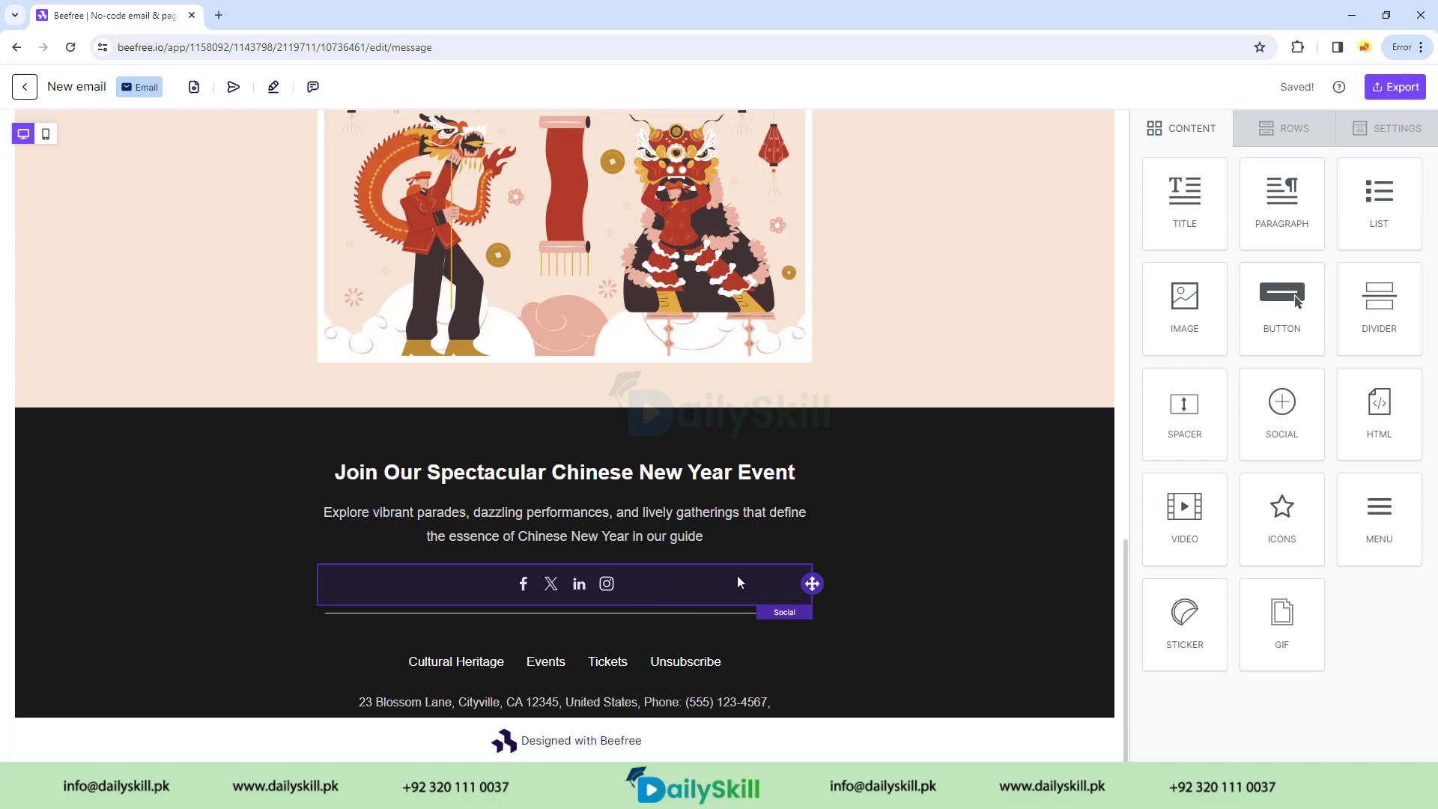
scroll(947, 416, "up", 10)
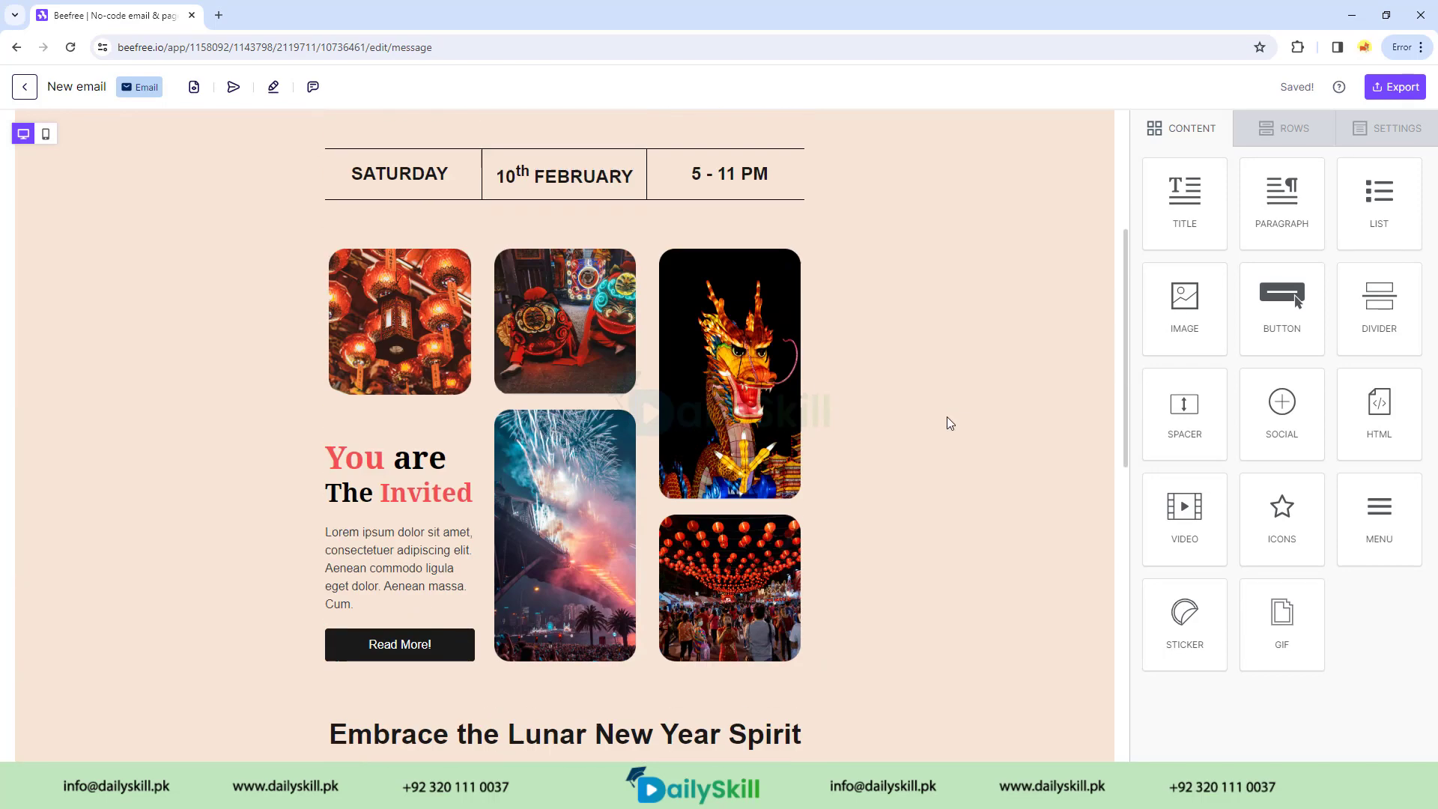
scroll(946, 417, "up", 4)
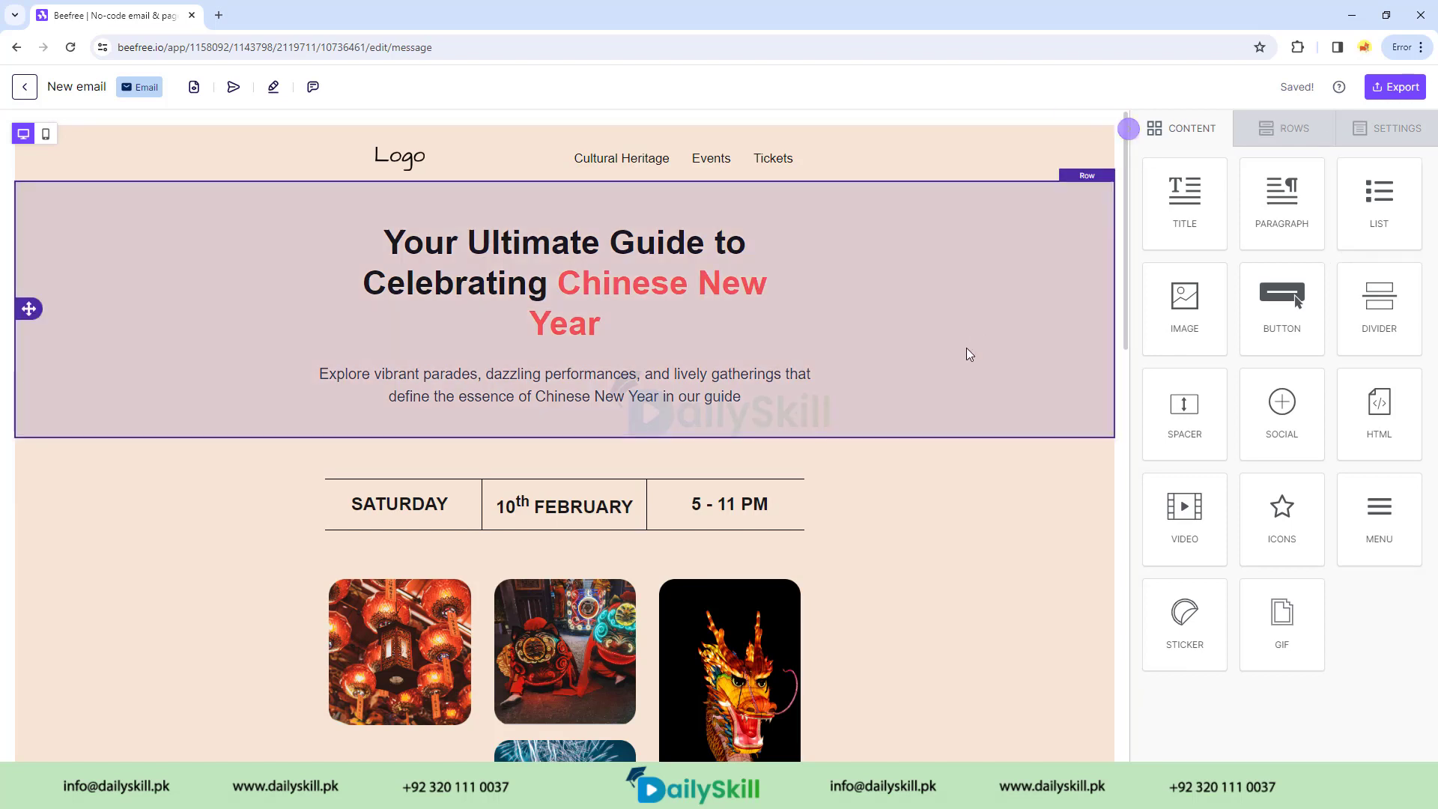
- Set the content area width to 680 px in the email's general settings
left_click(1378, 133)
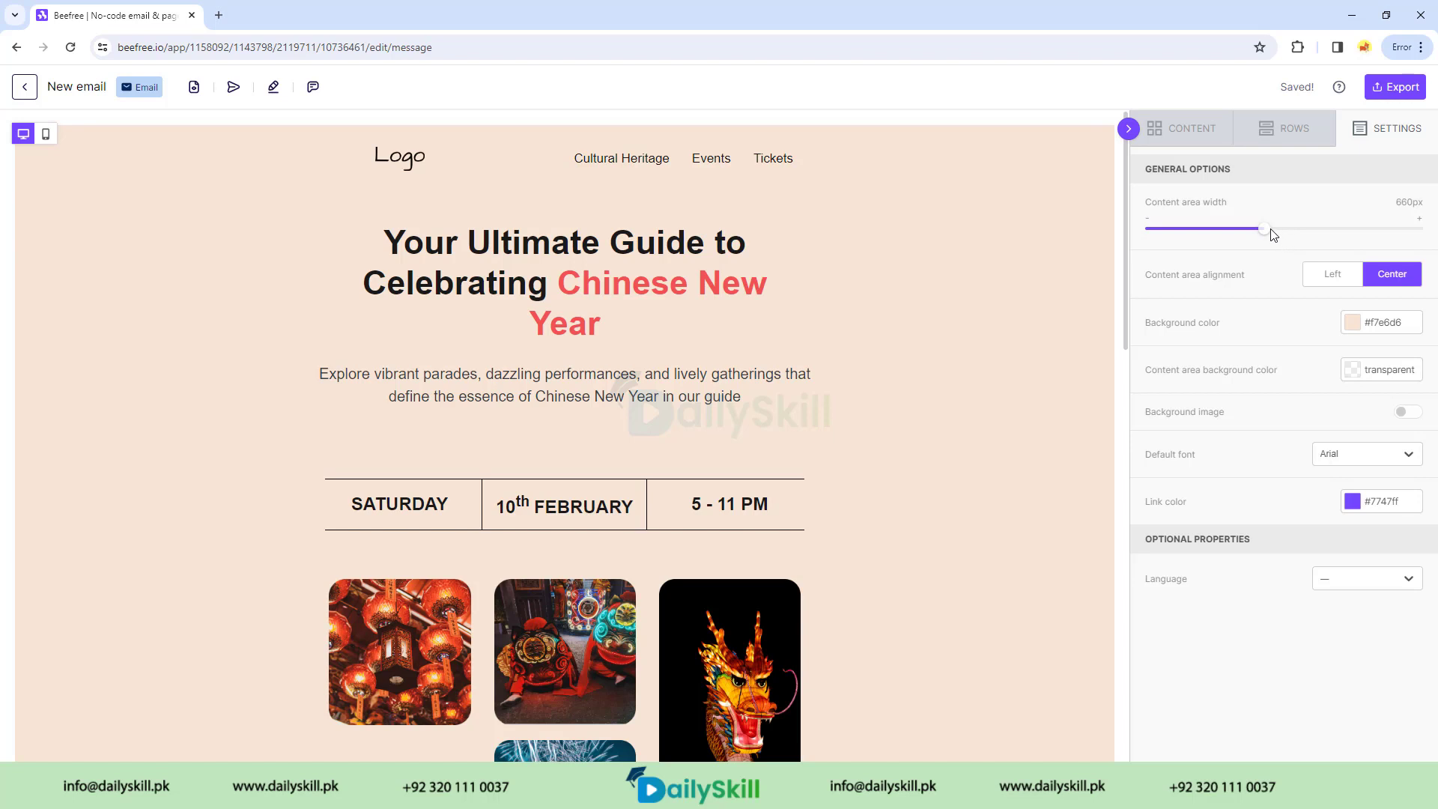
mouse_move(1267, 227)
left_mouse_down()
mouse_move(1300, 237)
mouse_move(1281, 231)
left_mouse_up()
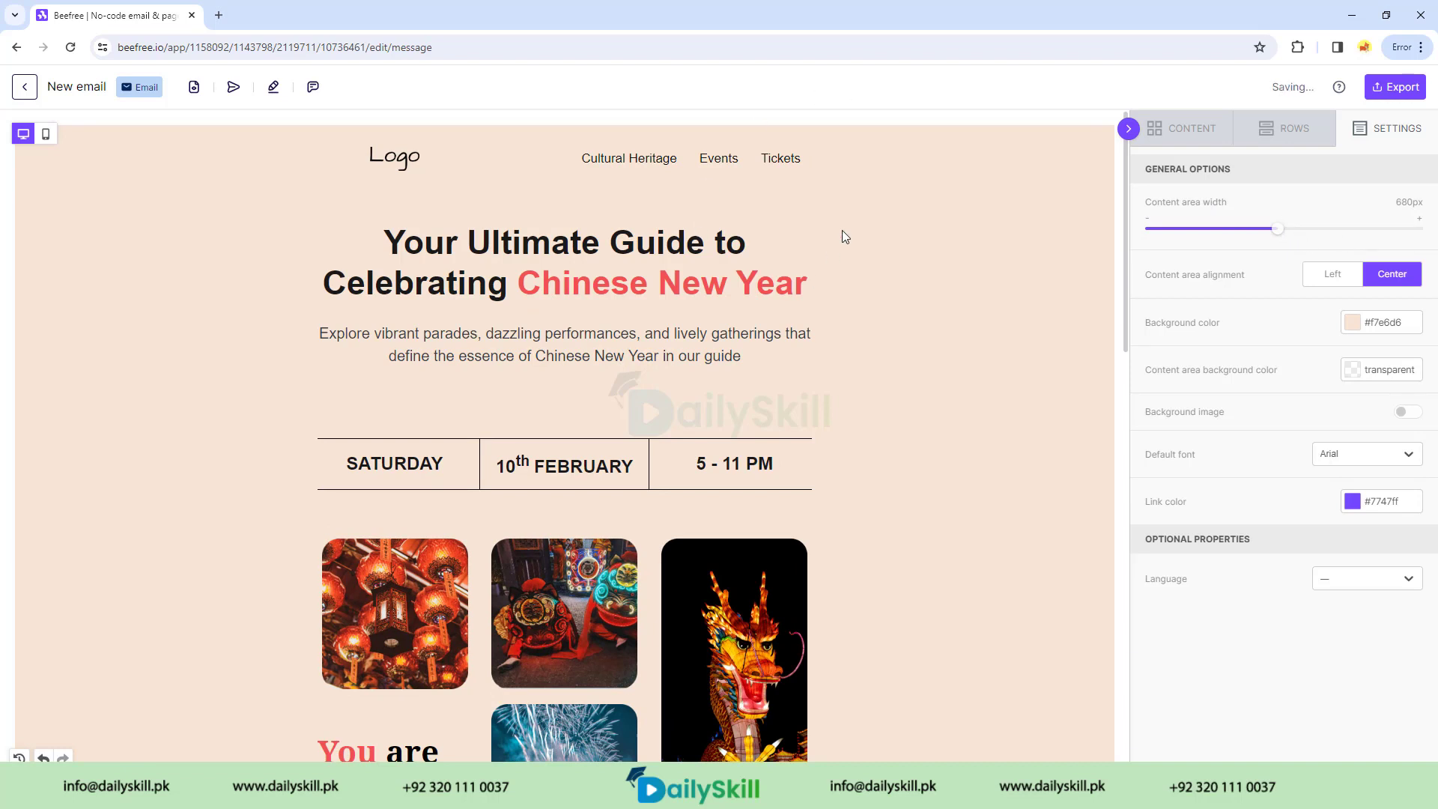
left_click(802, 160)
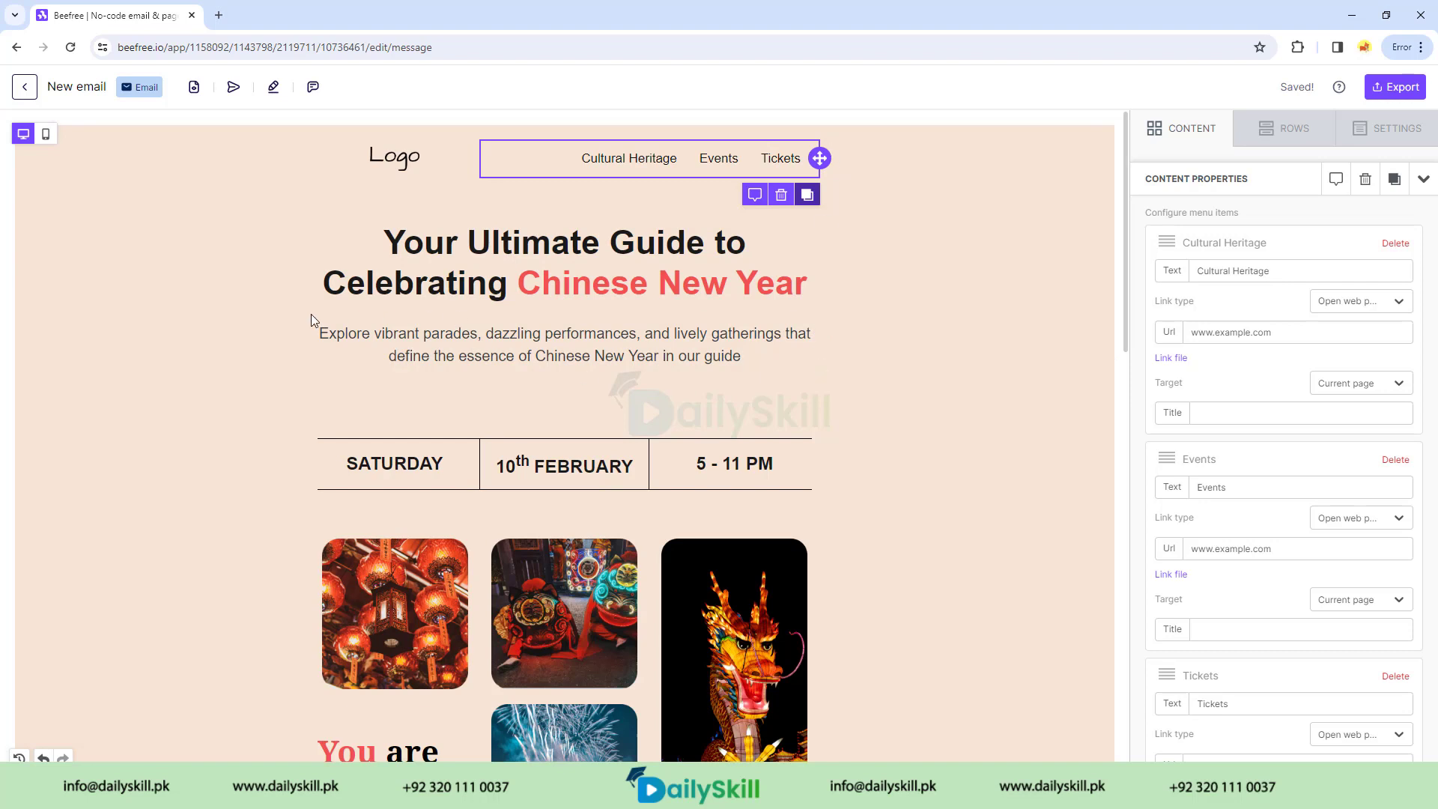
- Compare the Left and Center content area alignments in the general settings, ending on Center
left_click(1369, 135)
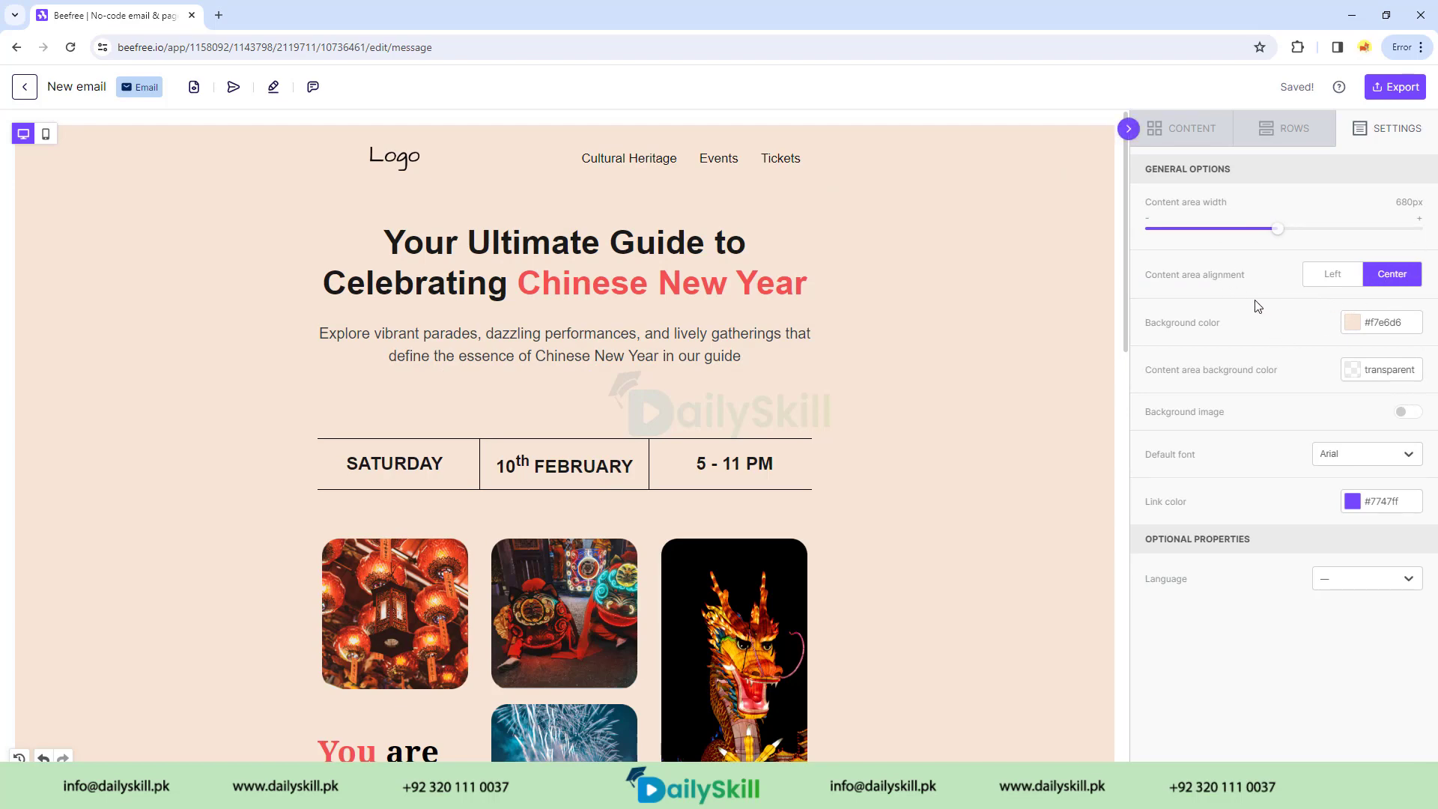
left_click(1337, 276)
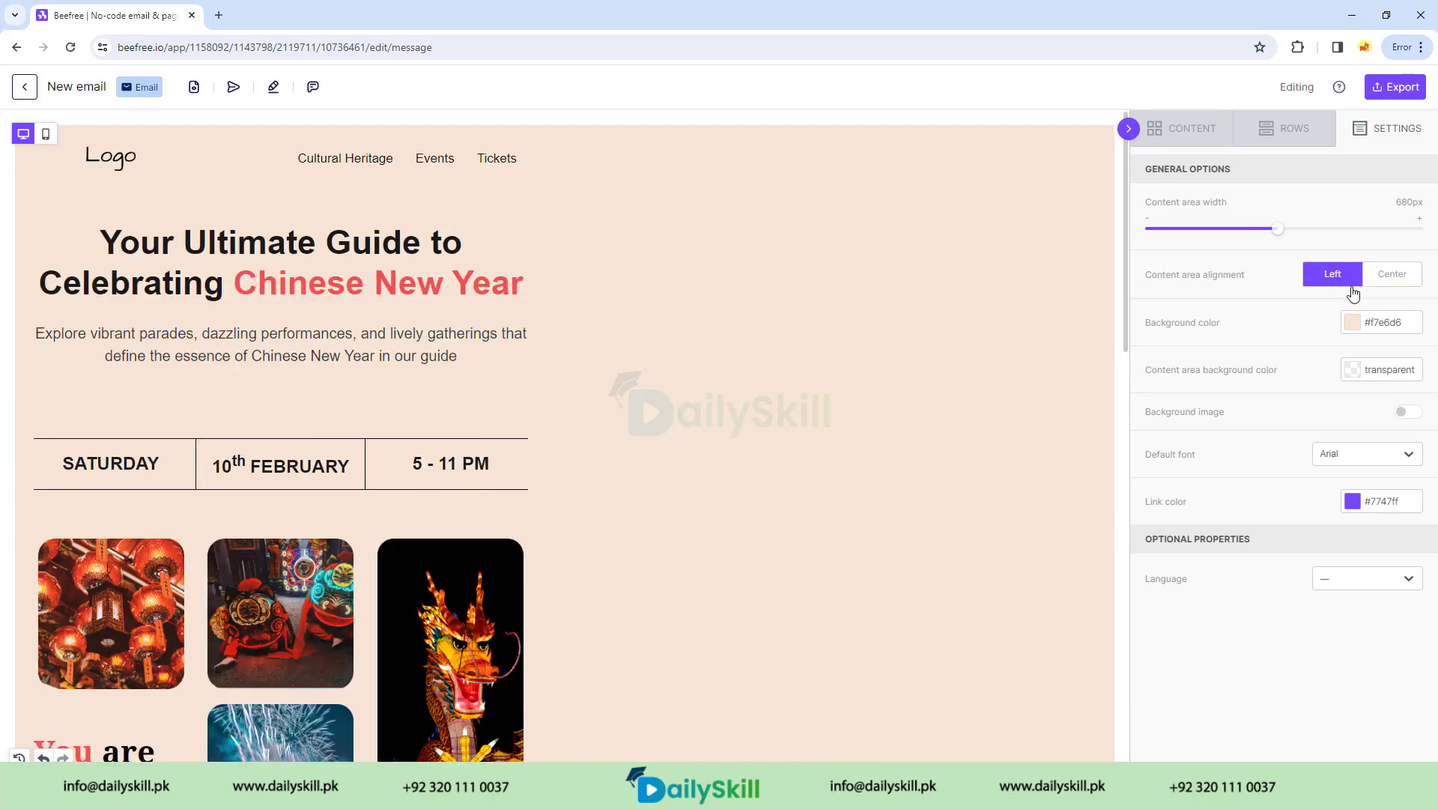
left_click(1390, 276)
left_click(1343, 282)
left_click(1391, 281)
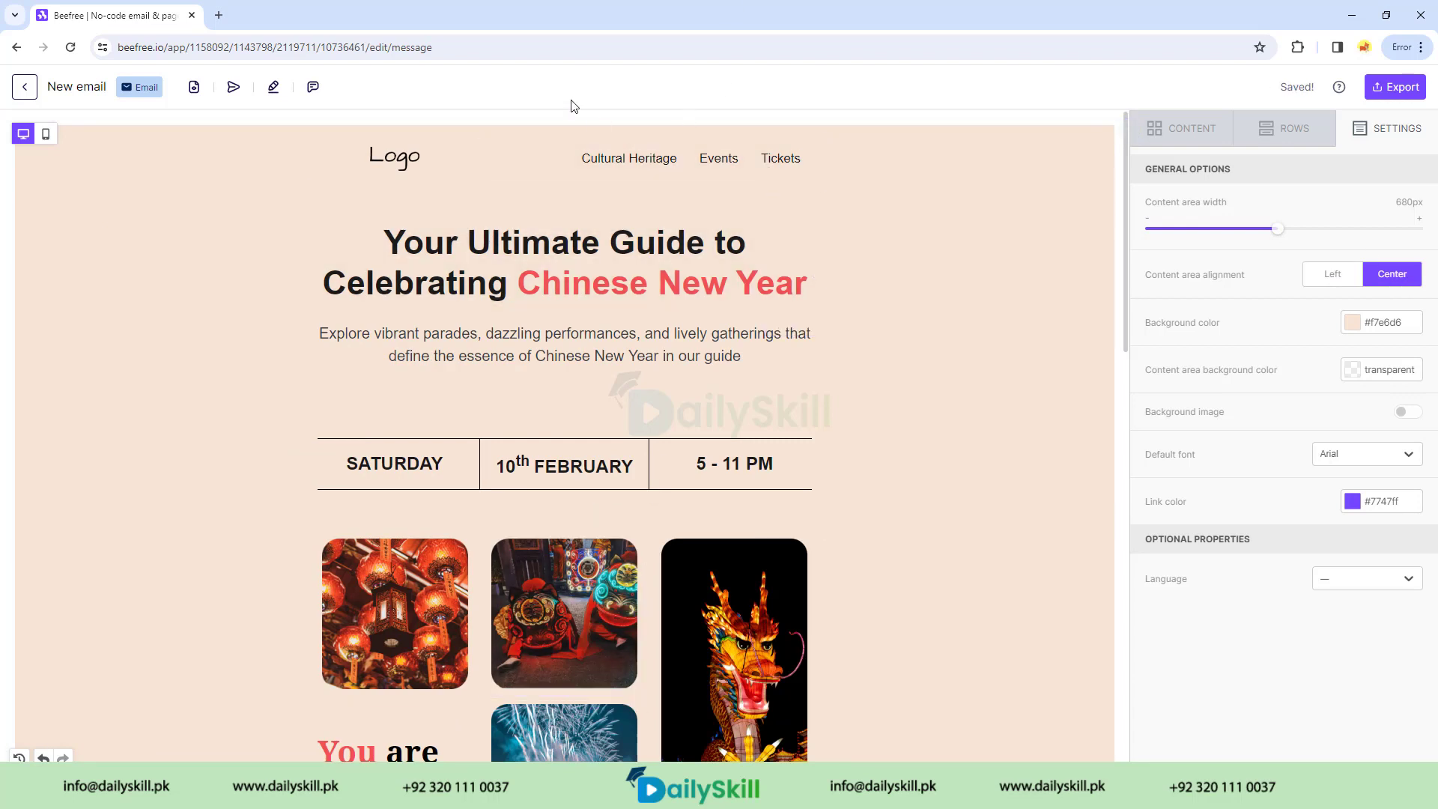
- Switch to Gmail in a new browser tab and examine the layout of the Beefree welcome email under Promotions
left_click(219, 15)
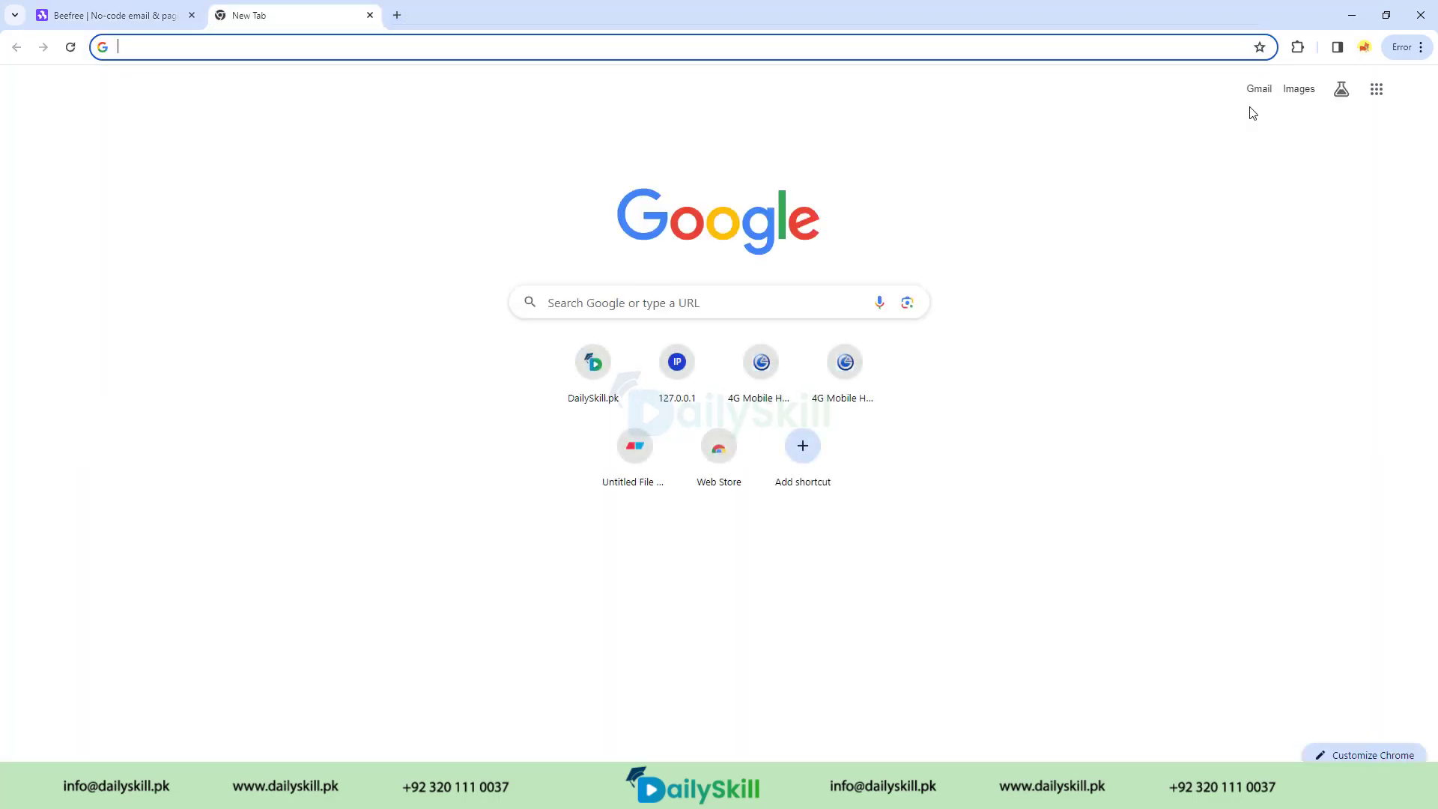
left_click(1258, 89)
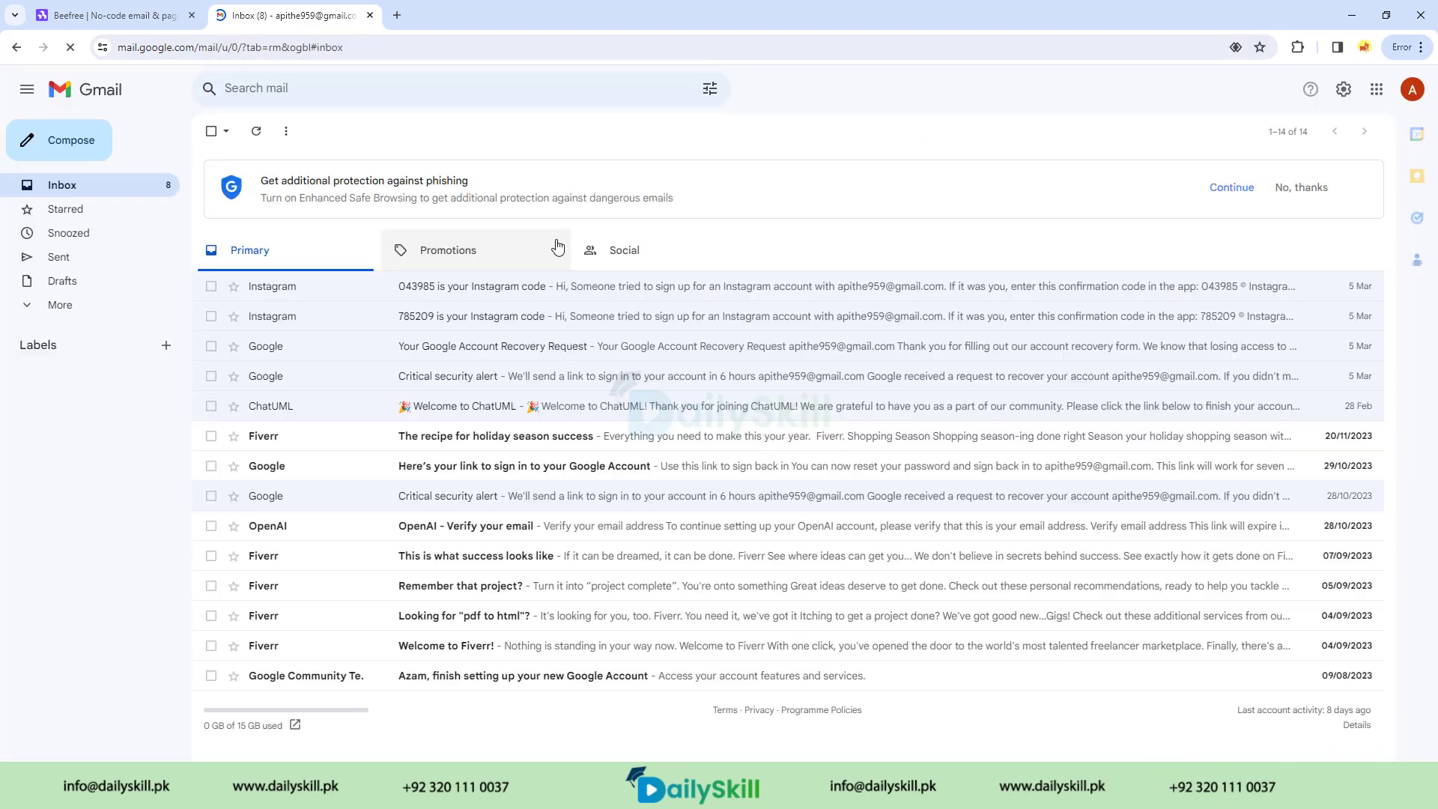
left_click(465, 251)
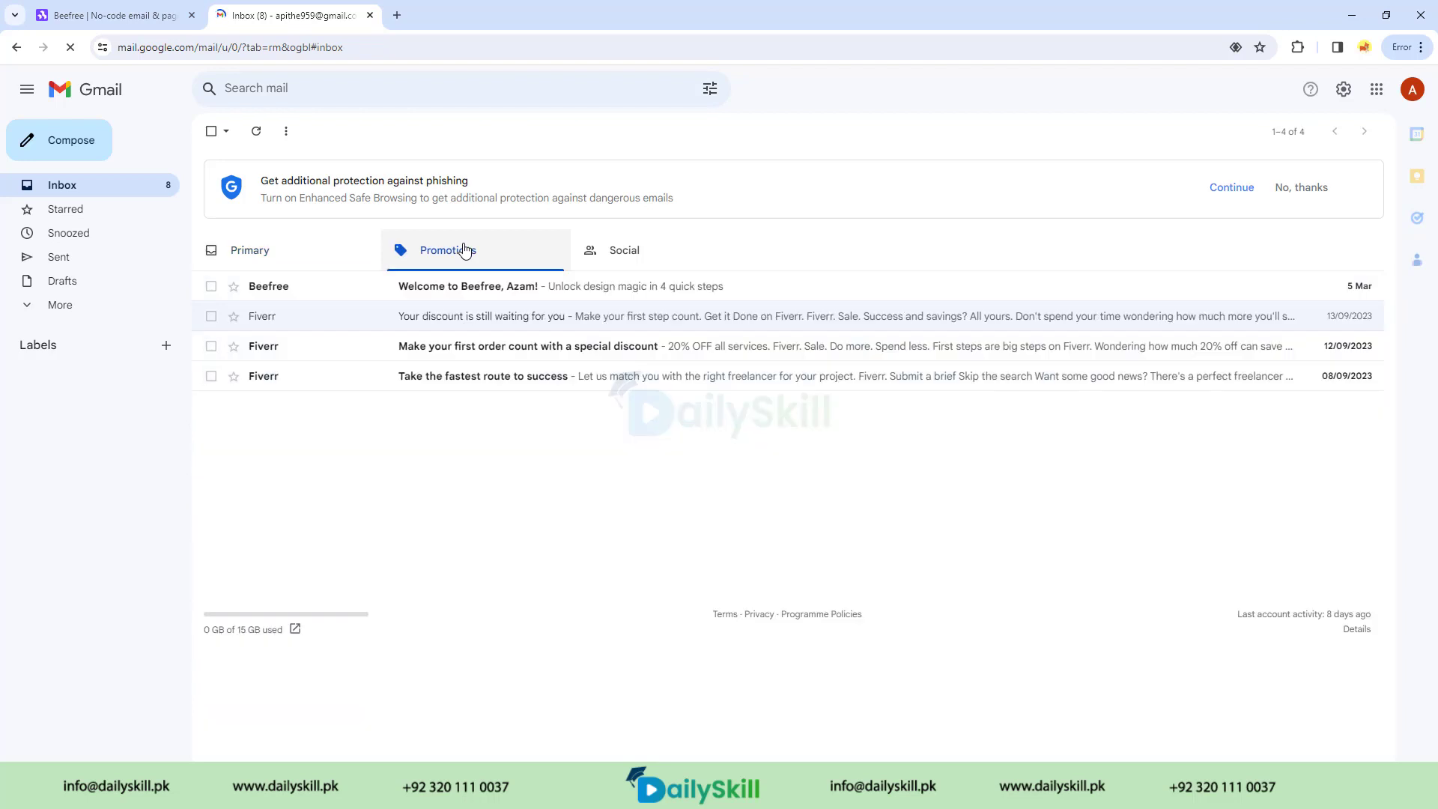
left_click(552, 292)
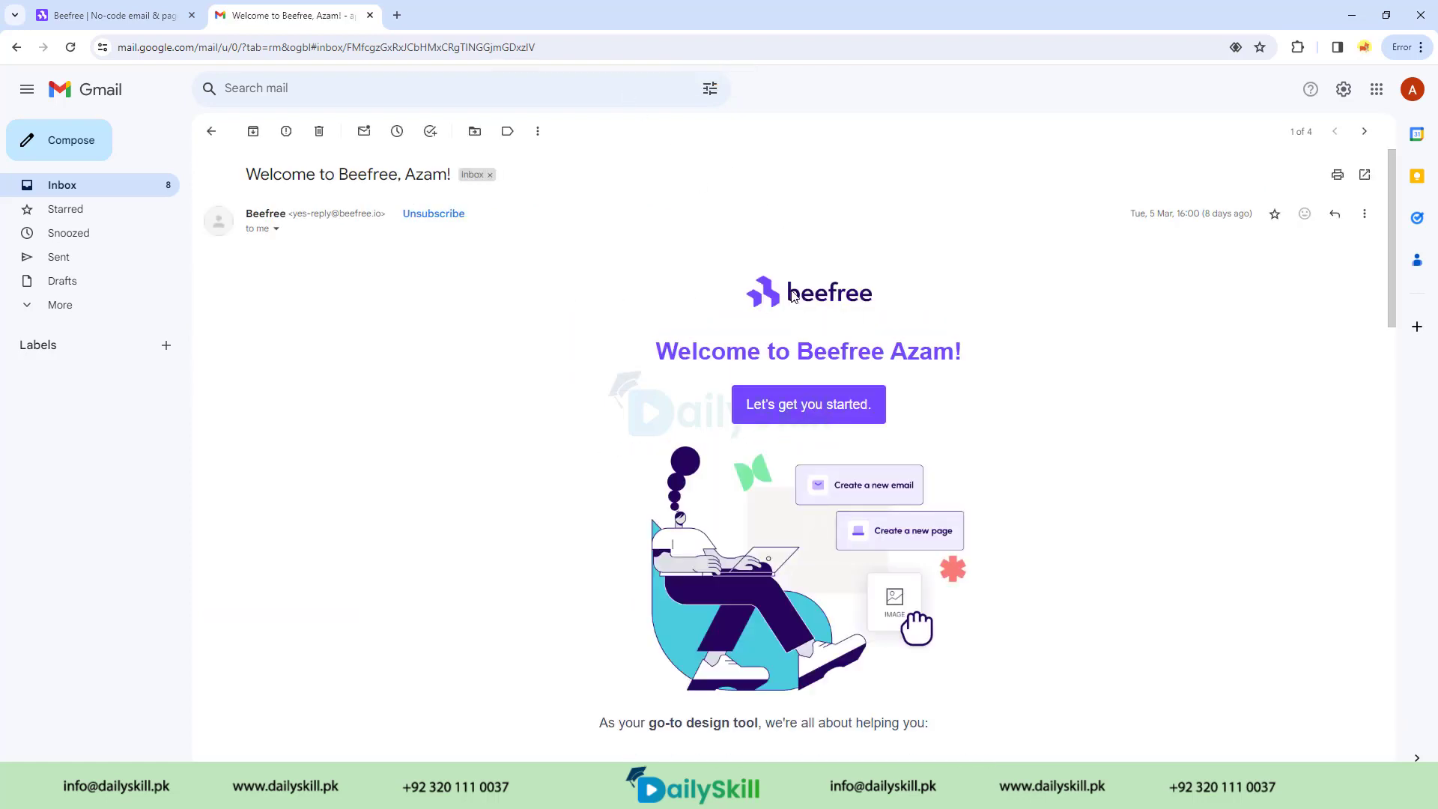
scroll(1021, 327, "down", 8)
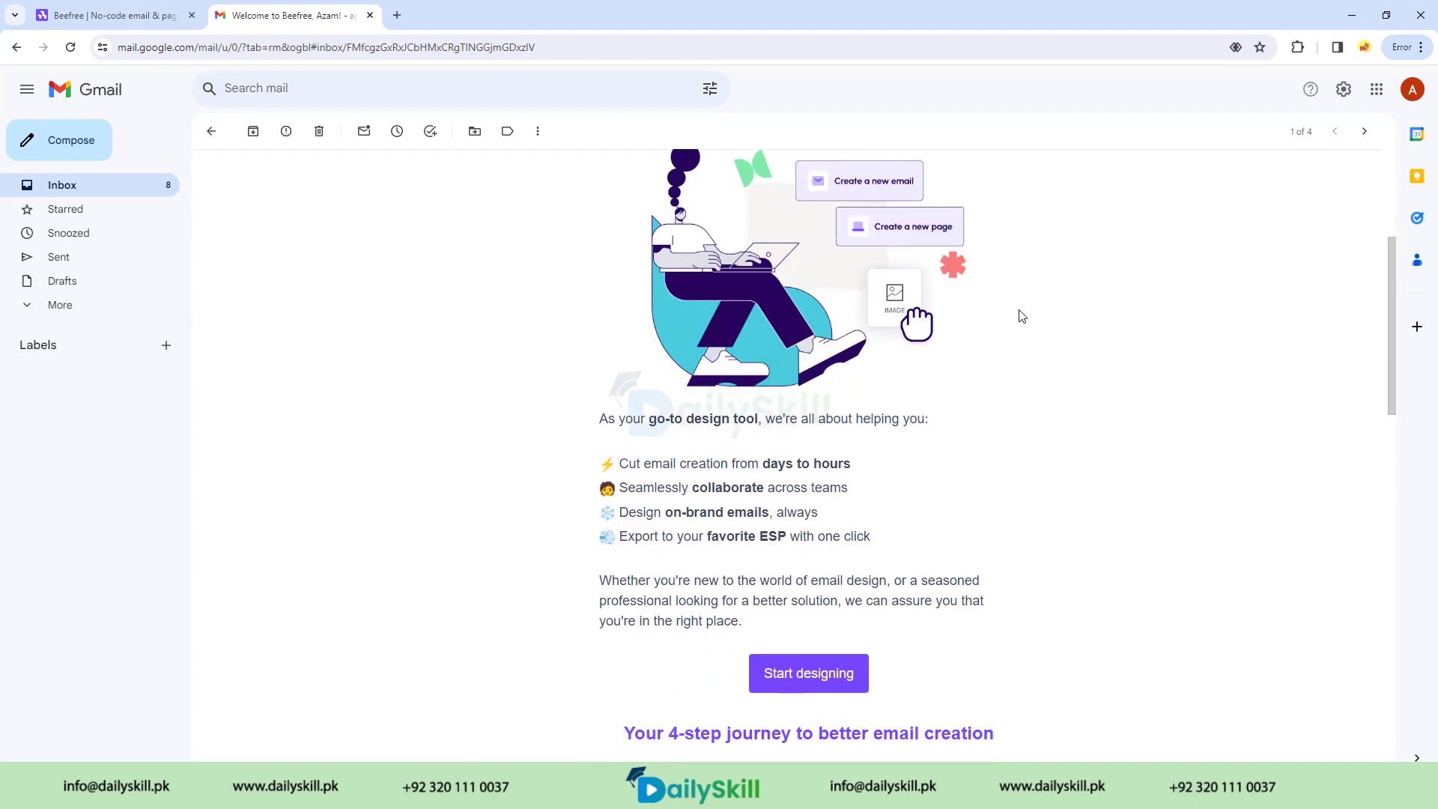
scroll(1024, 320, "down", 8)
scroll(1024, 320, "up", 5)
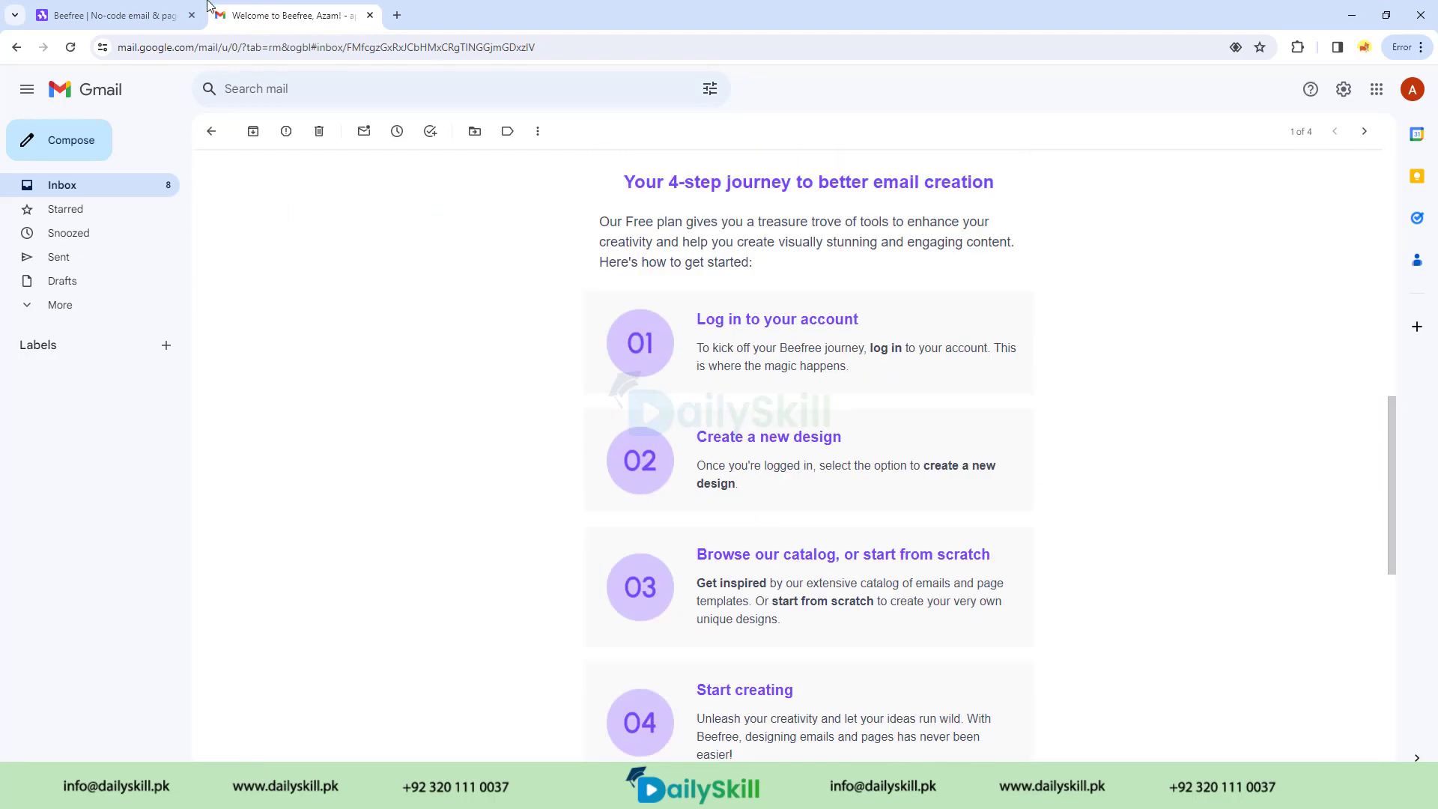
- Back in the Beefree editor, set the content area alignment to Left, and compare it with the welcome email in Gmail
left_click(163, 7)
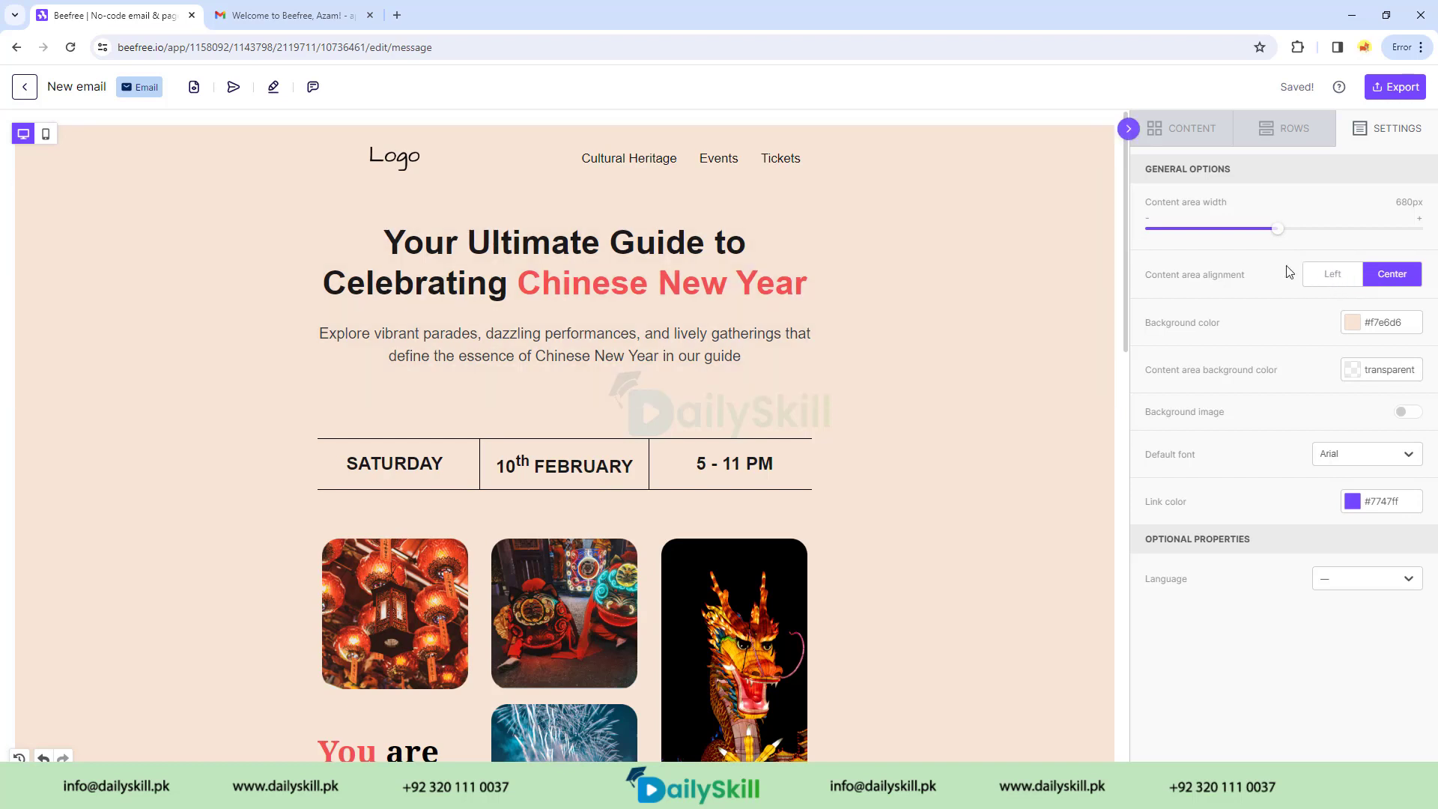
left_click(1324, 281)
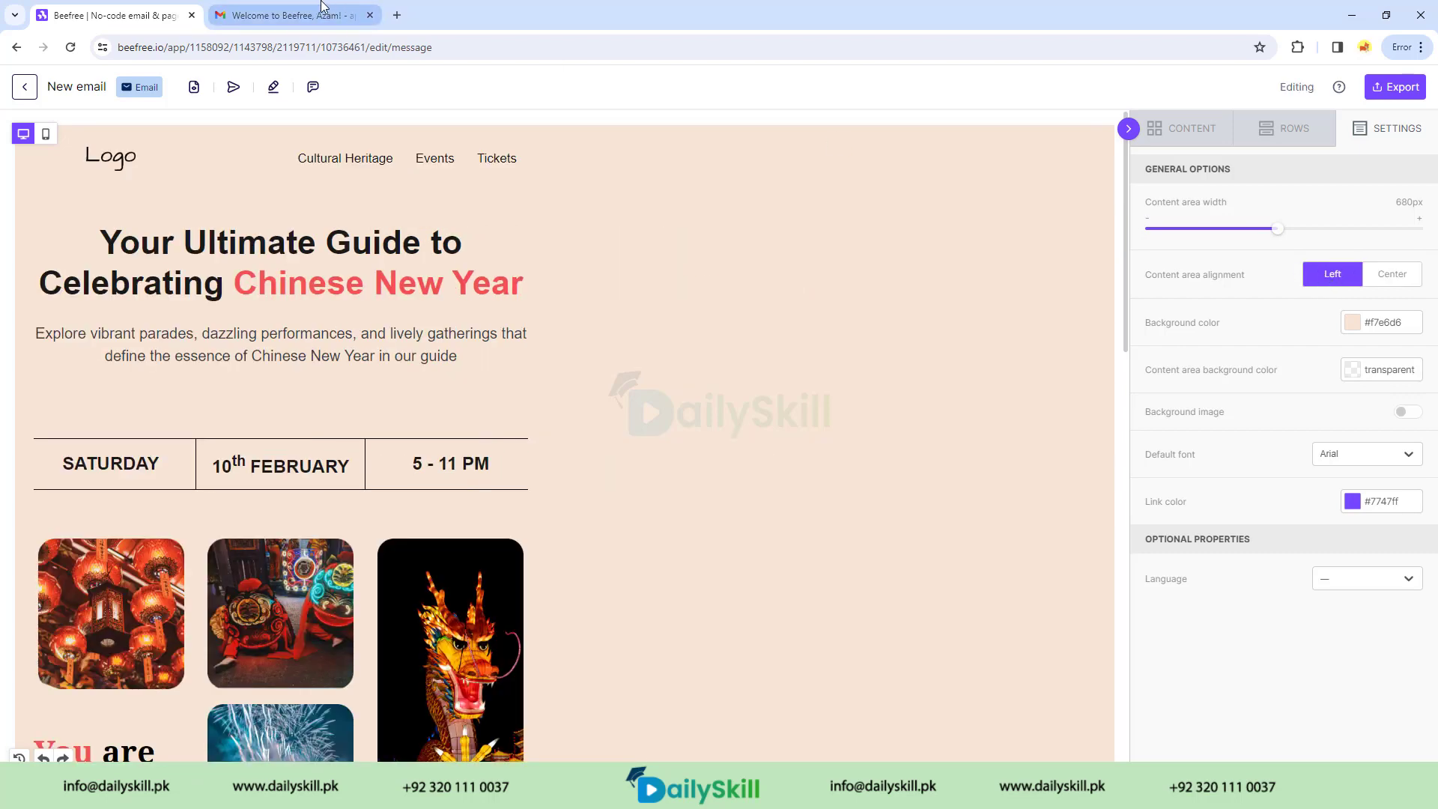
left_click(324, 6)
scroll(434, 299, "up", 10)
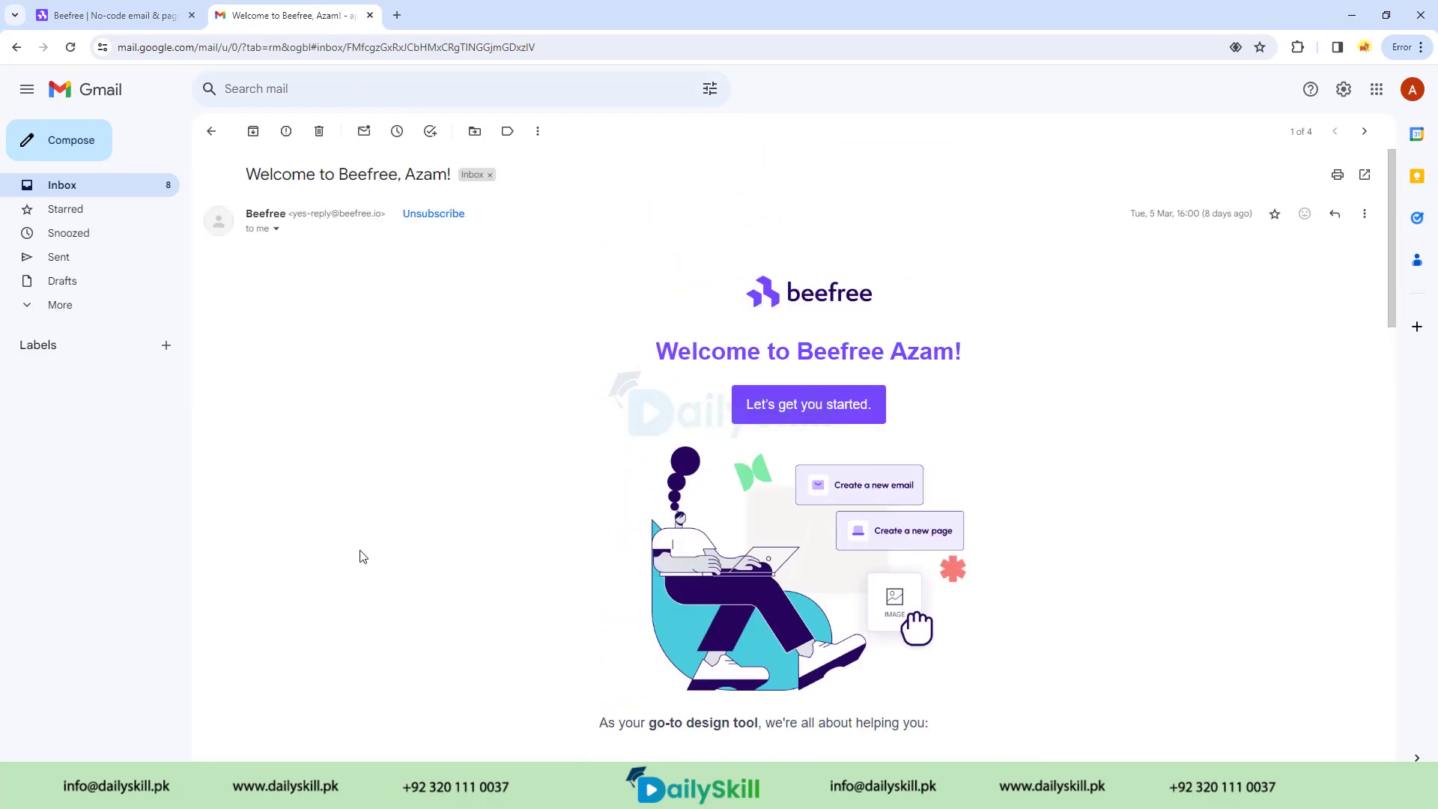
- Search Google for "Email signature examples" in a new browser tab, and return to the welcome email in Gmail
key("ctrl+t")
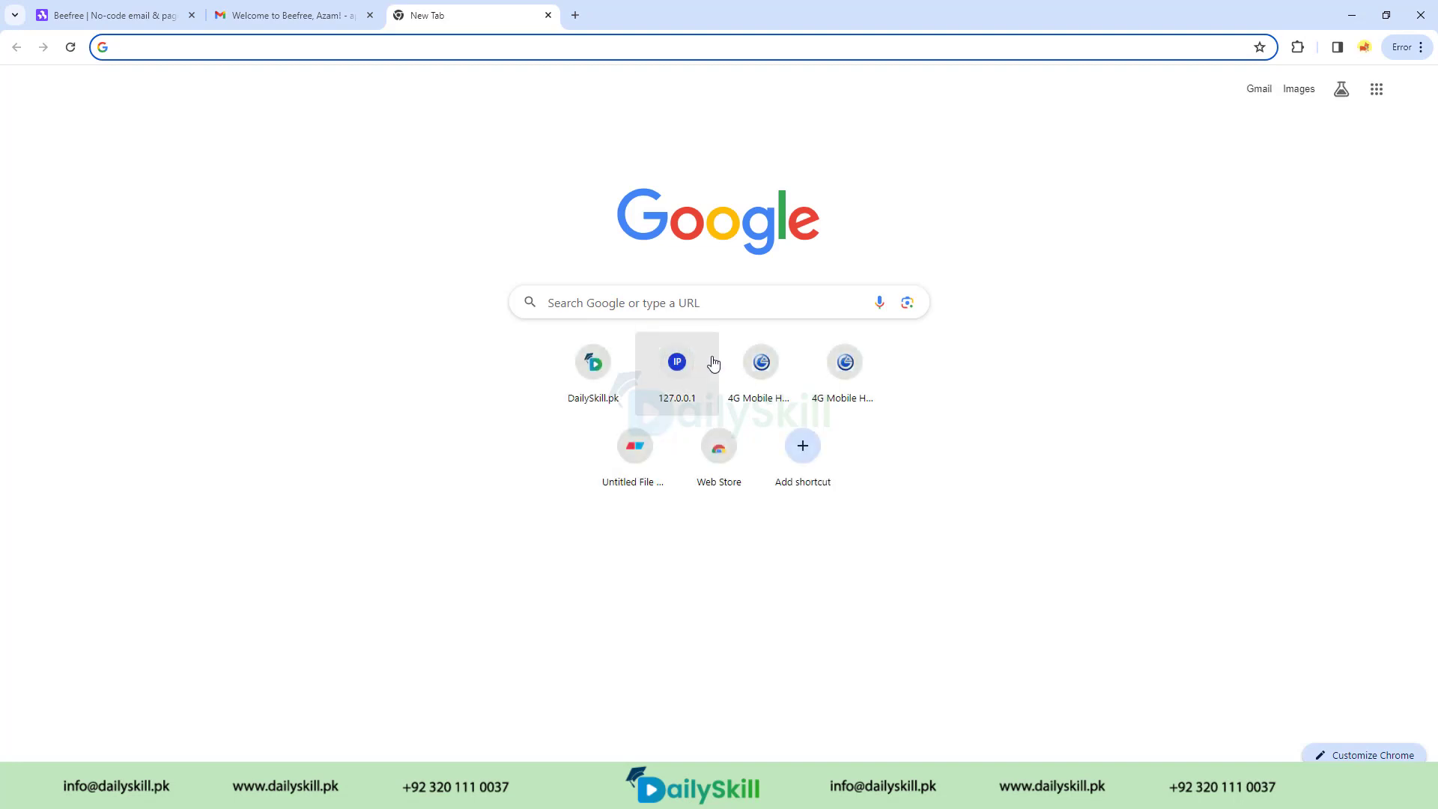
left_click(611, 305)
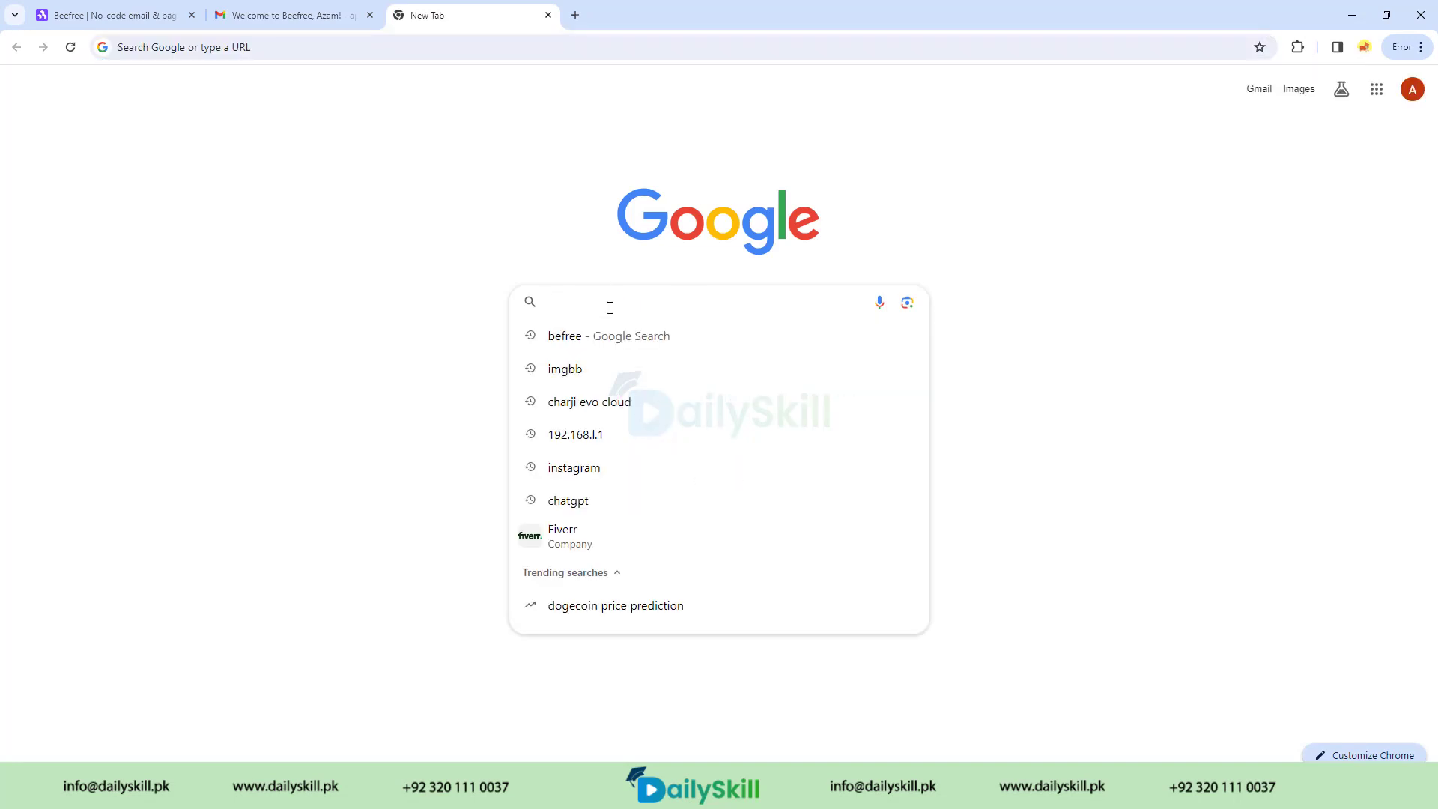
type("email ")
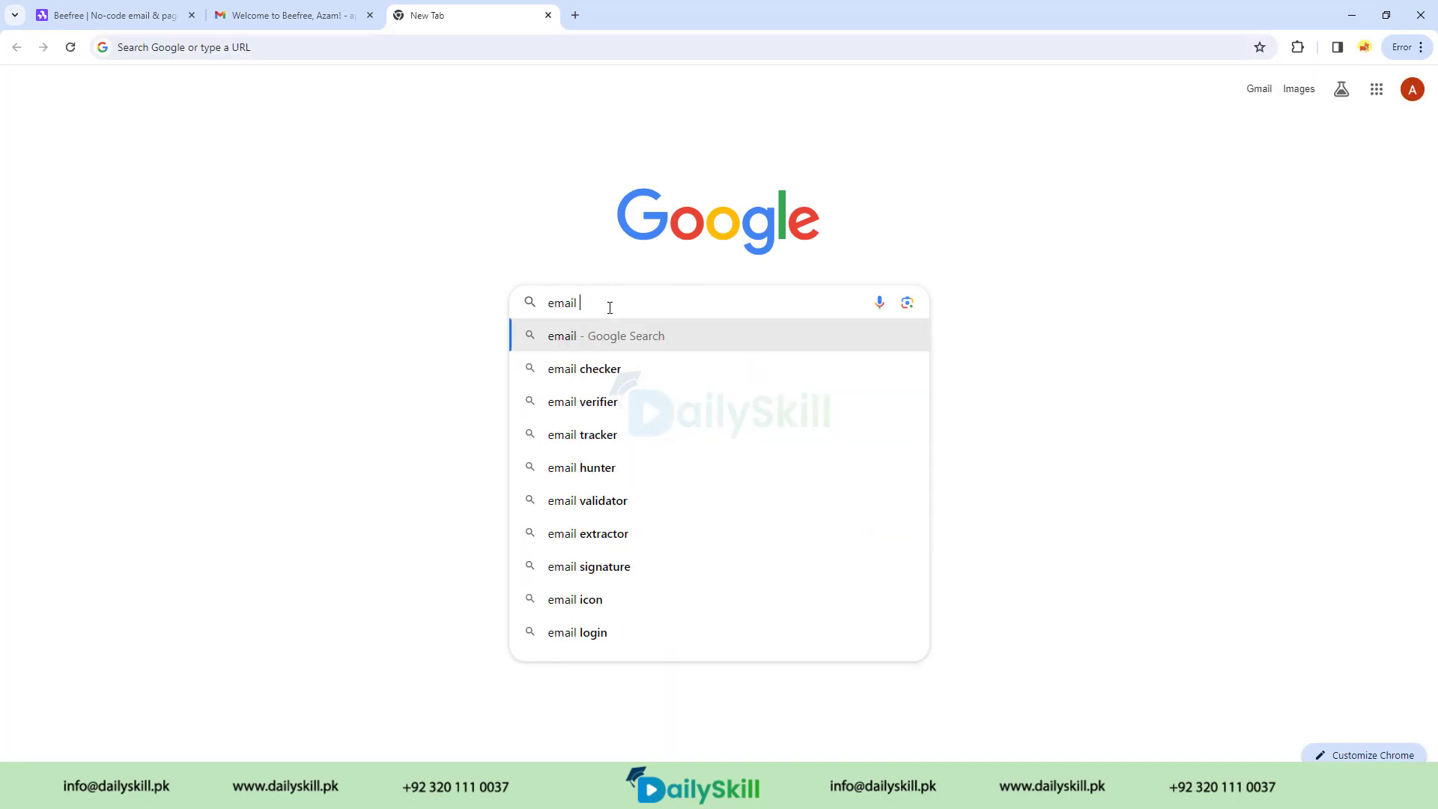
type("signature")
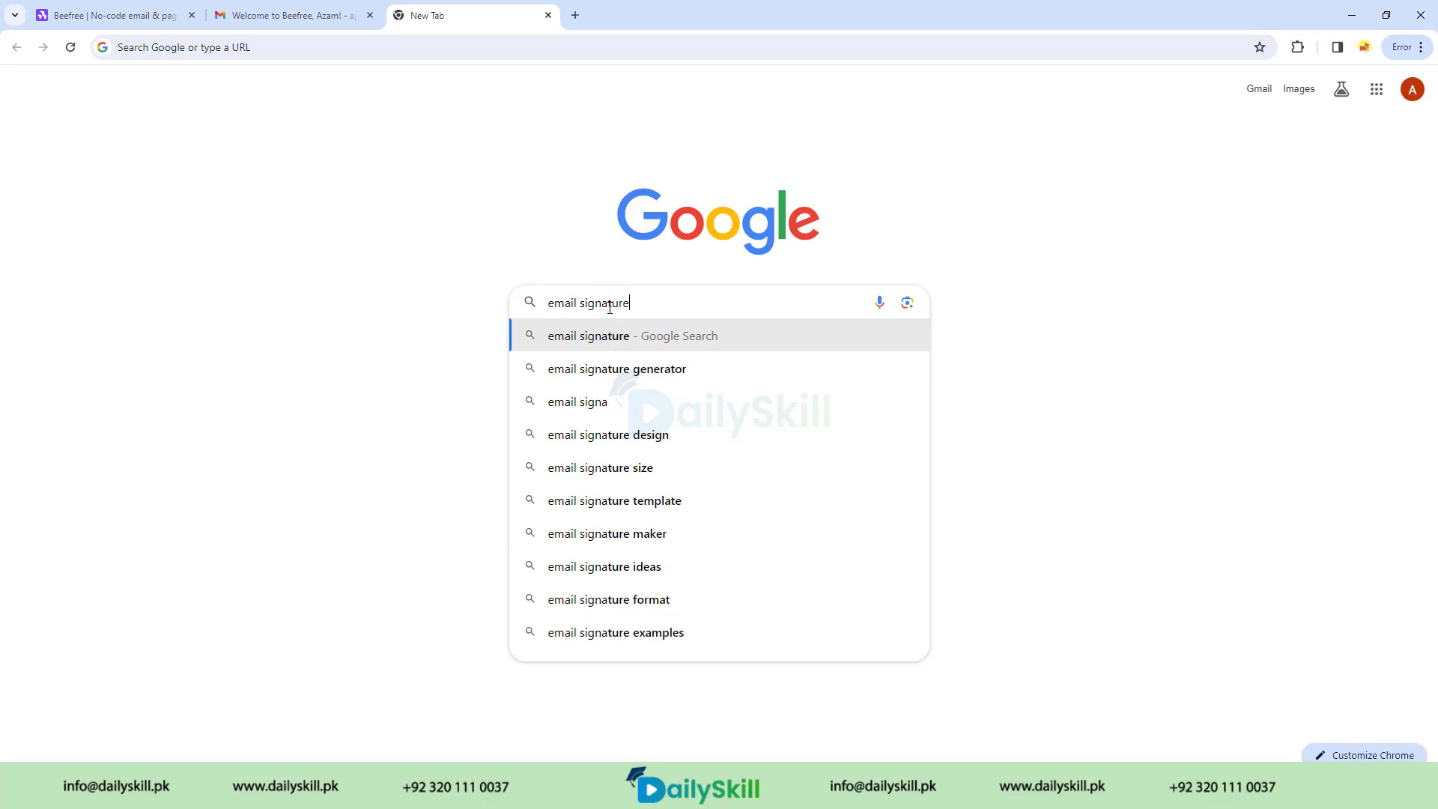
key("Return")
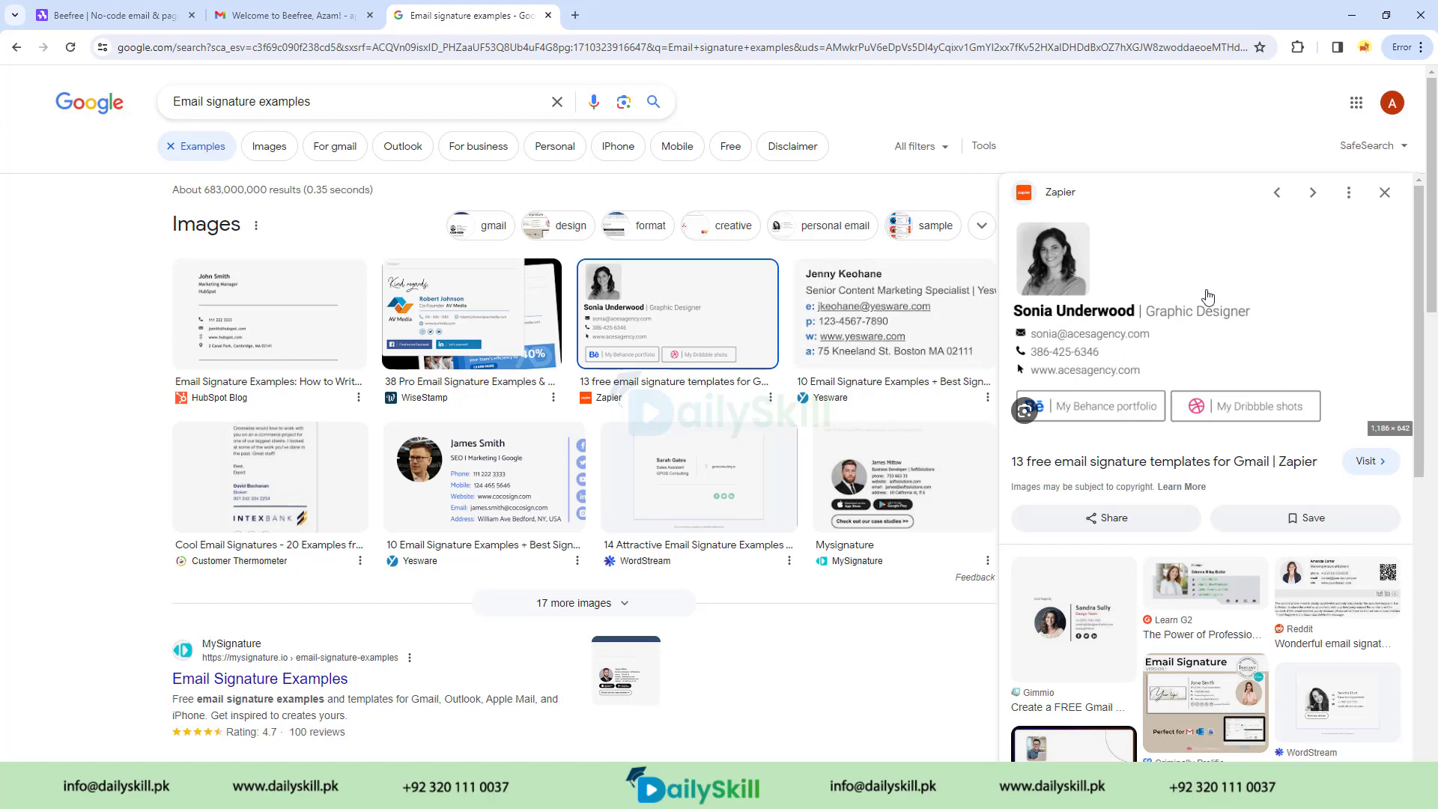
left_click(167, 8)
left_click(292, 15)
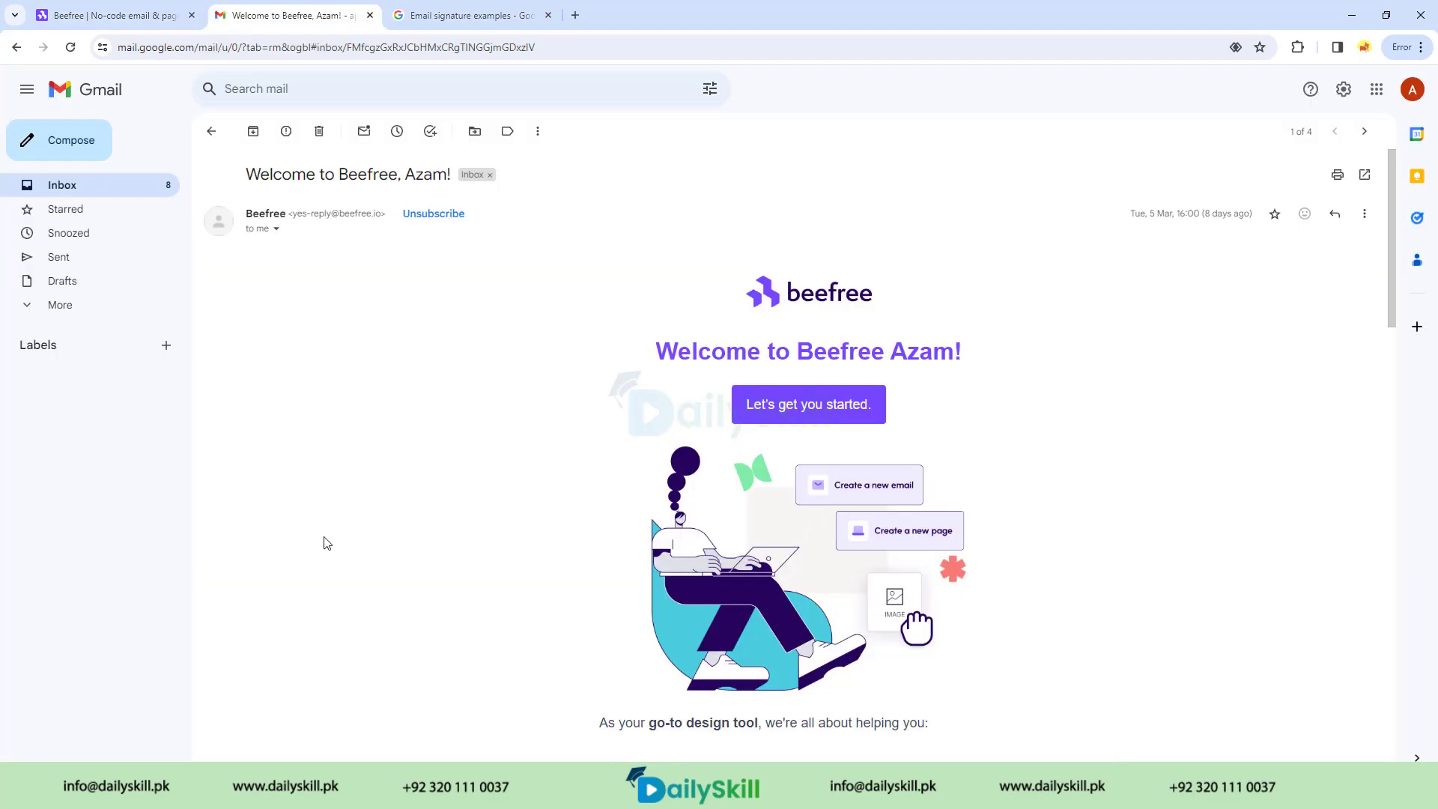
- Back in the Beefree editor, try dark, white and beige background colors and set the email background to #d6b99e
left_click(103, 5)
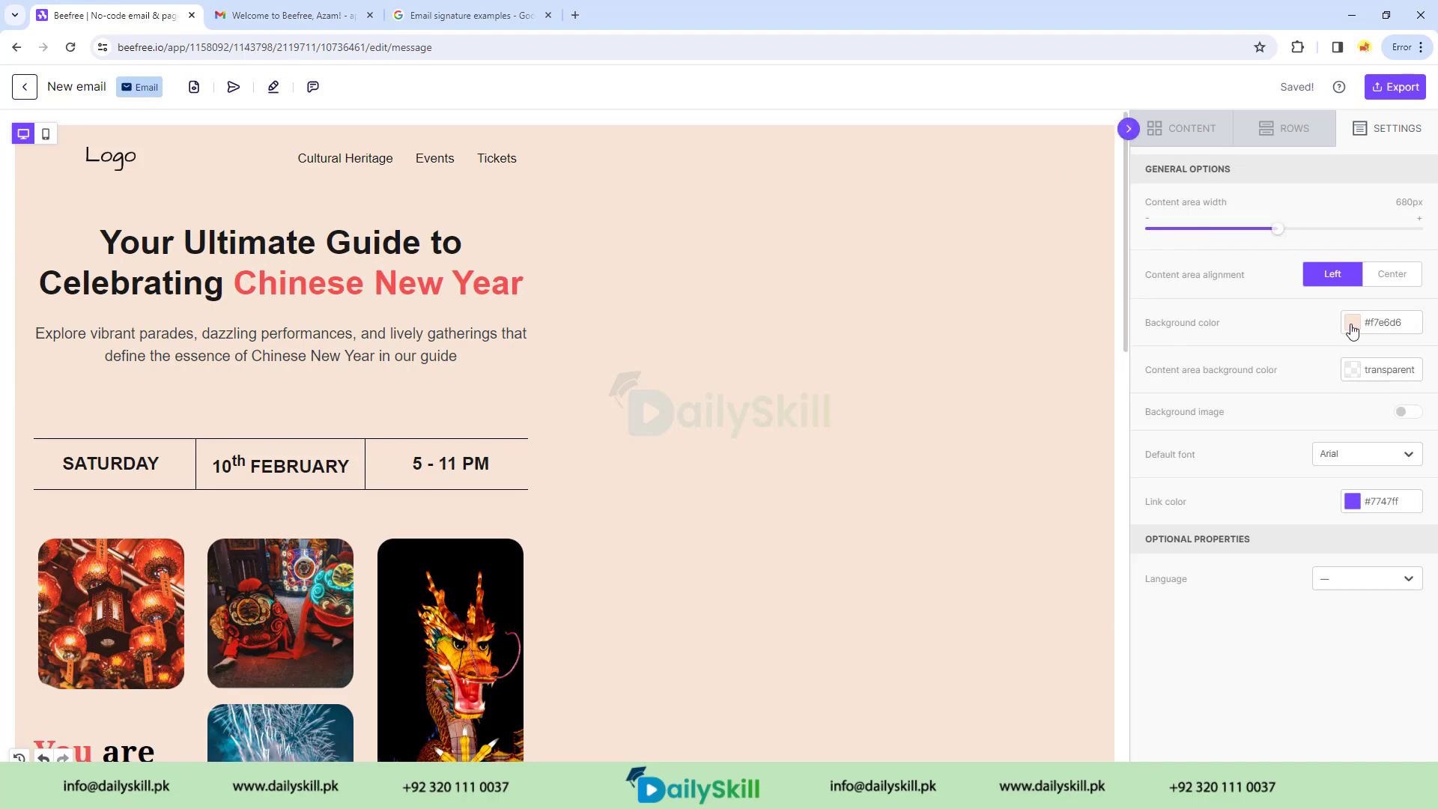
left_click(1352, 325)
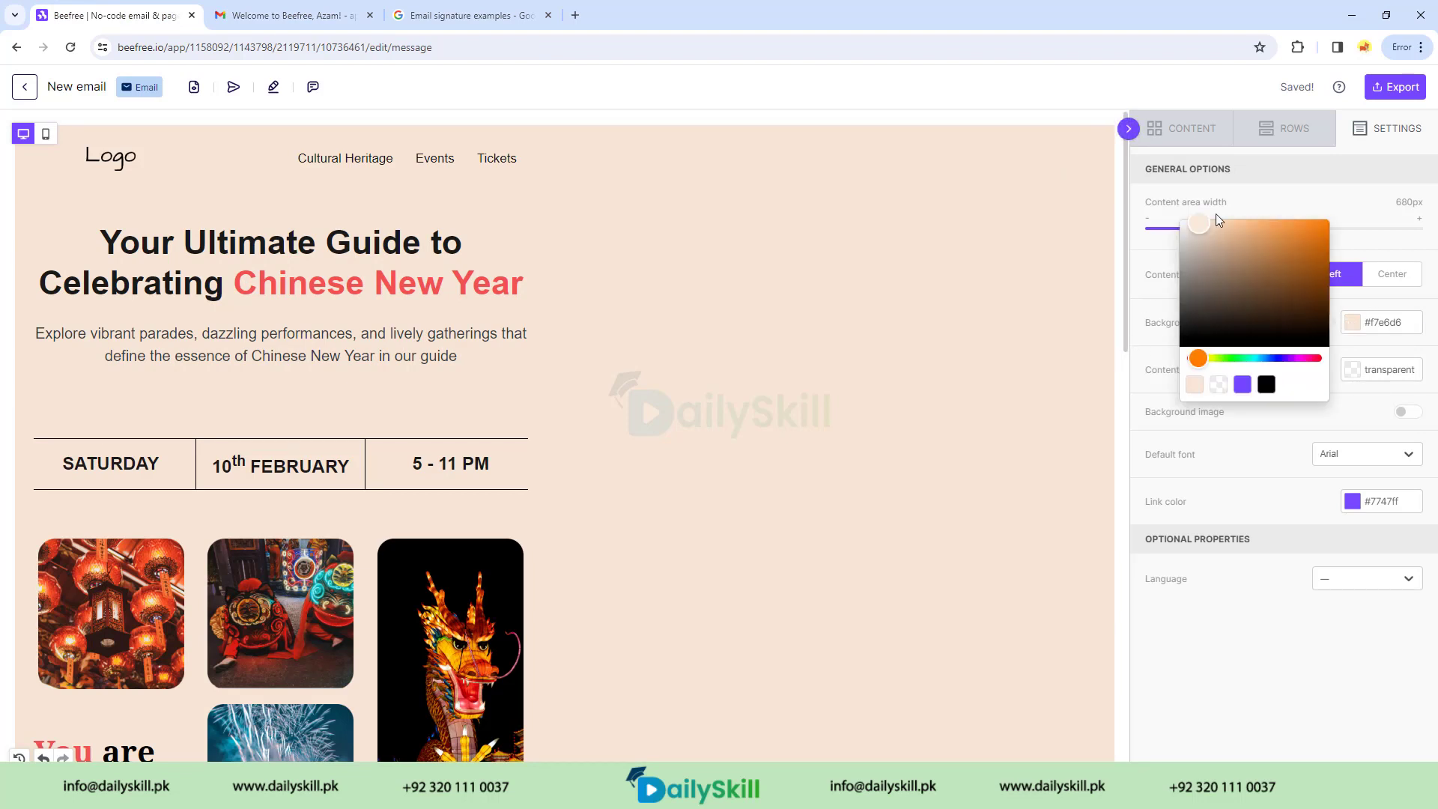
left_click(1297, 321)
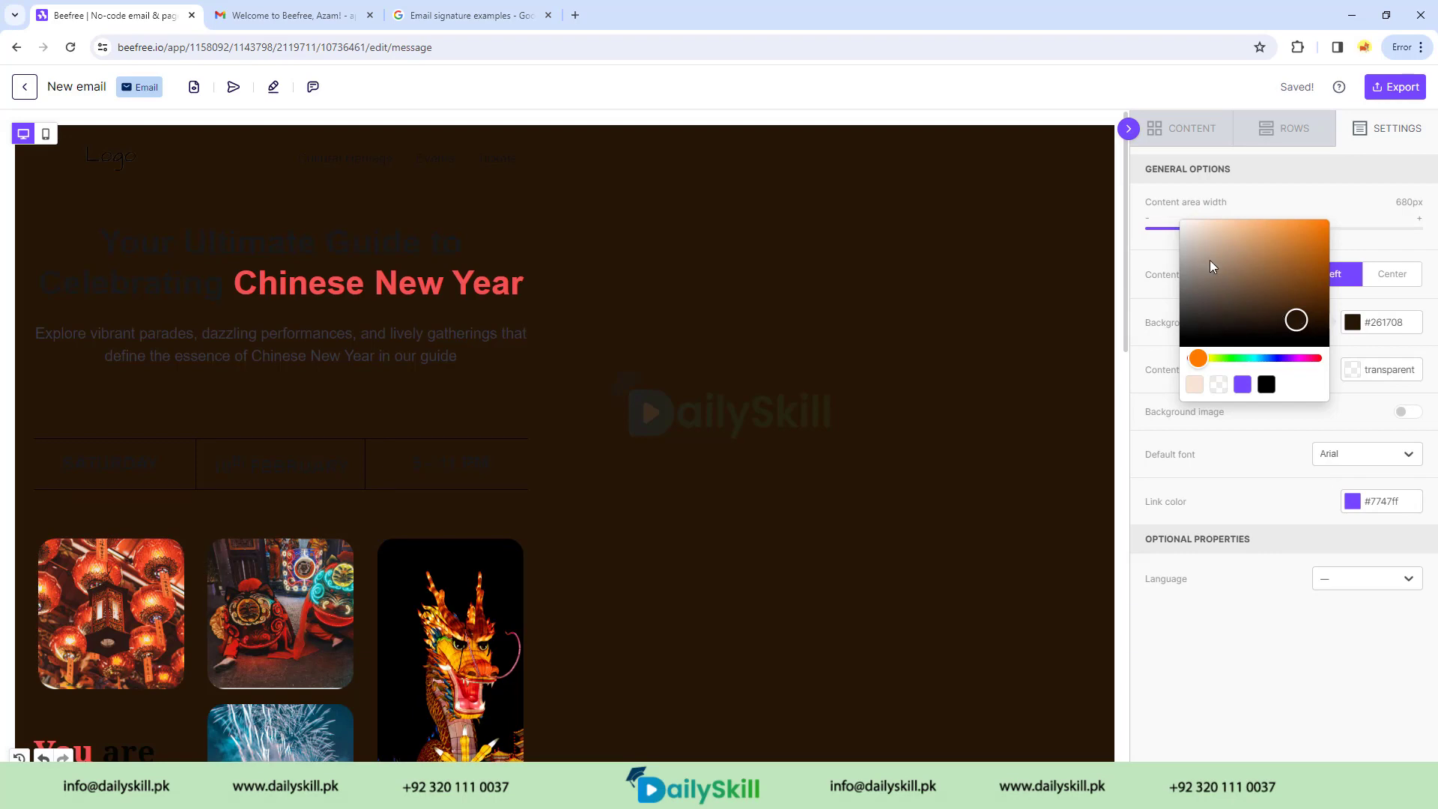
left_click(1210, 259)
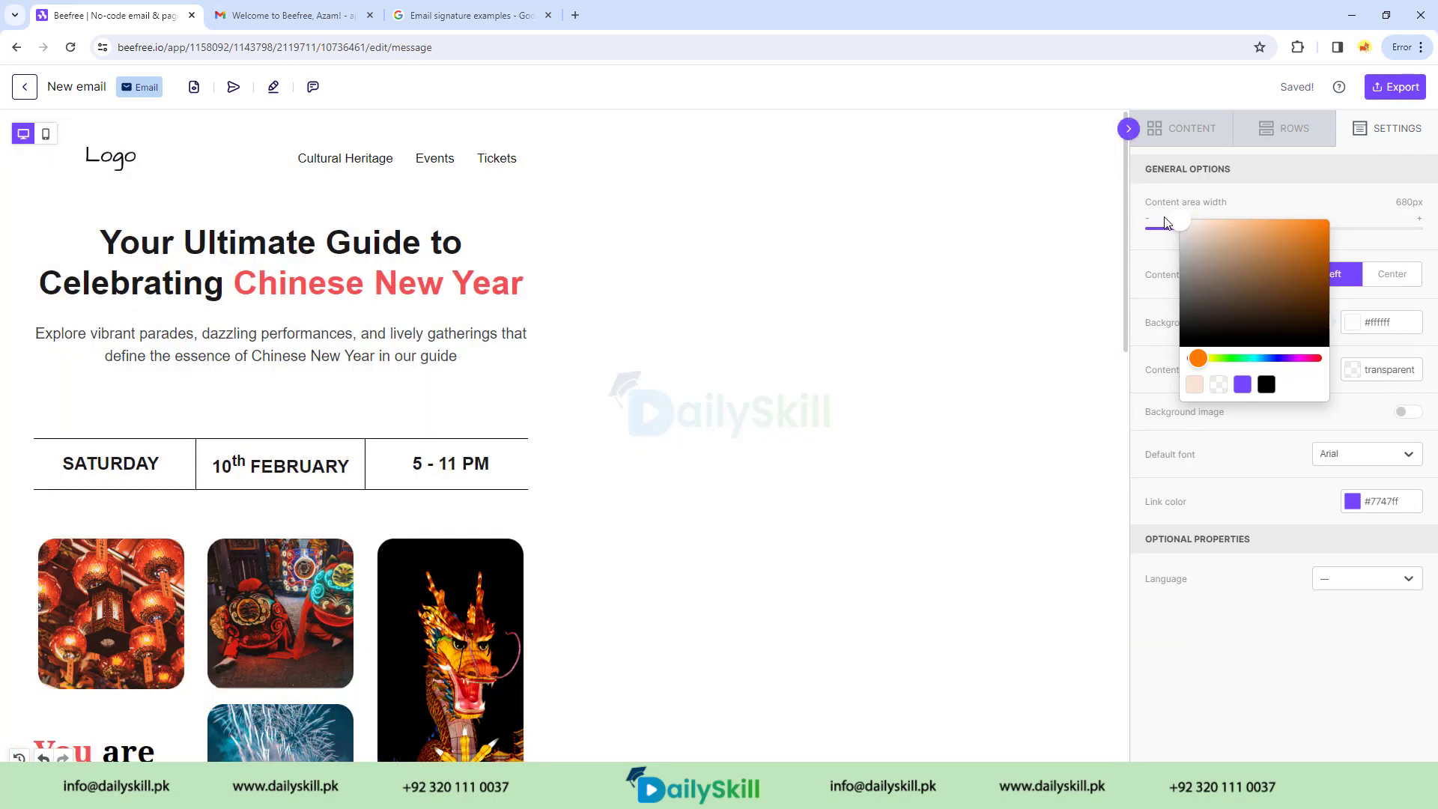
left_click(1220, 256)
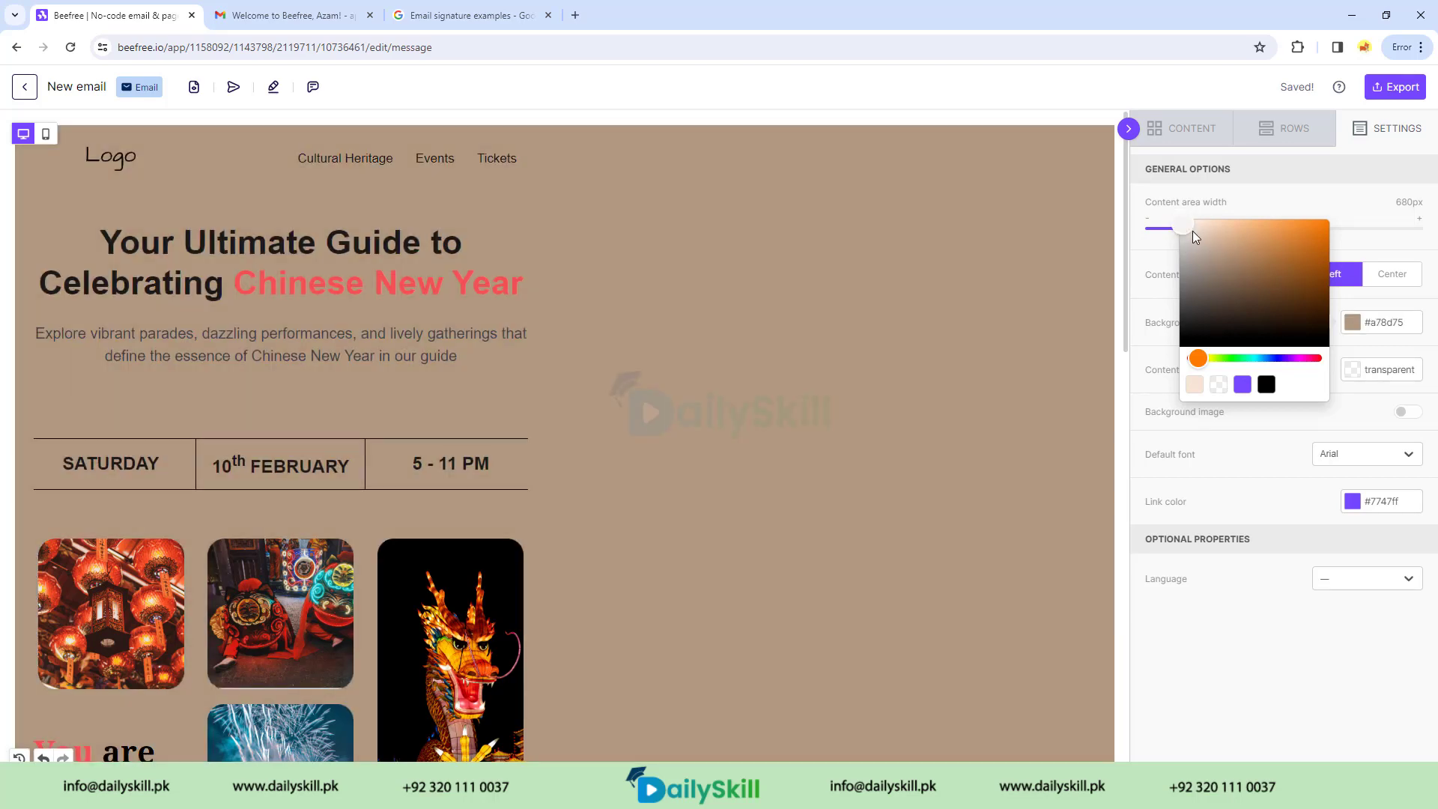
left_click(1207, 240)
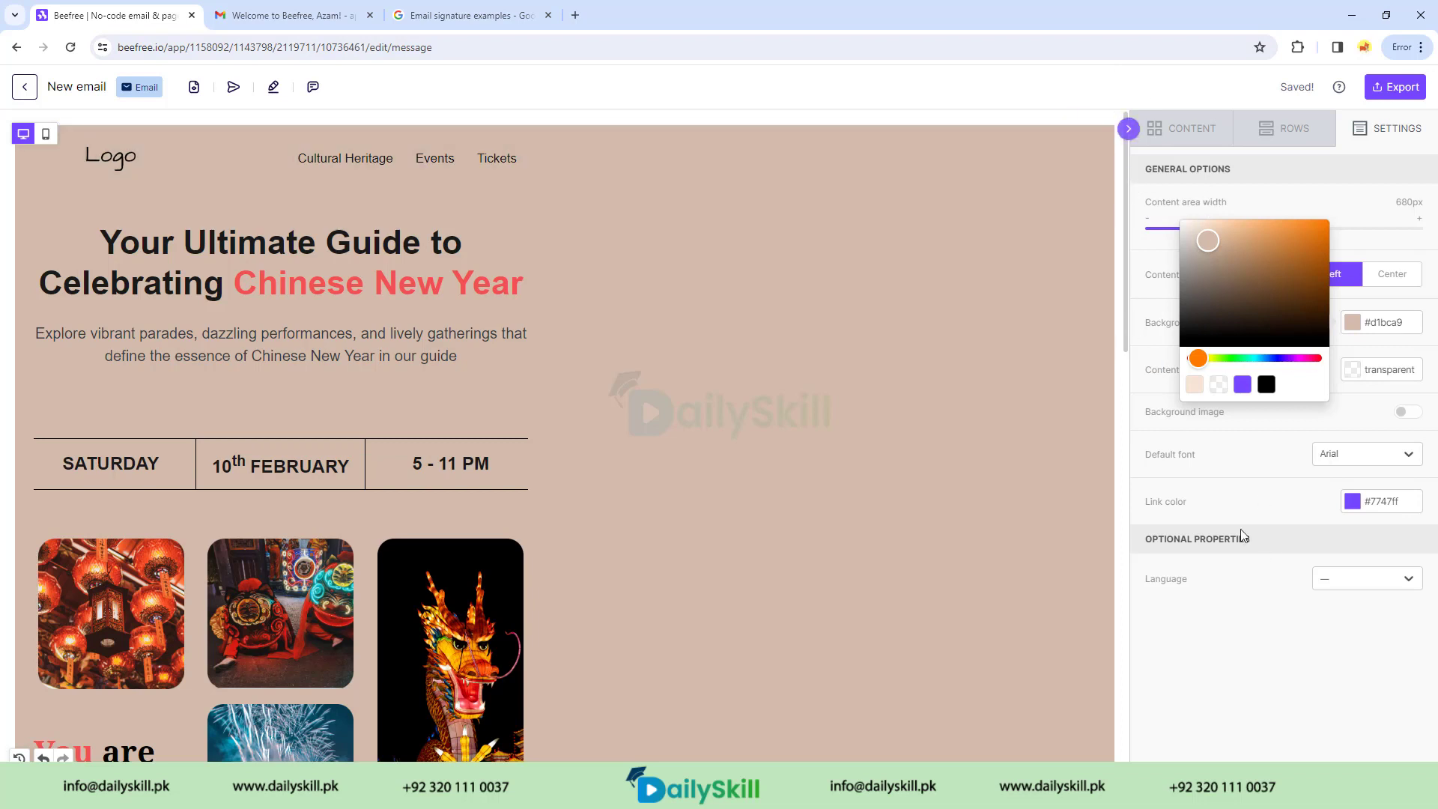
left_click(1357, 296)
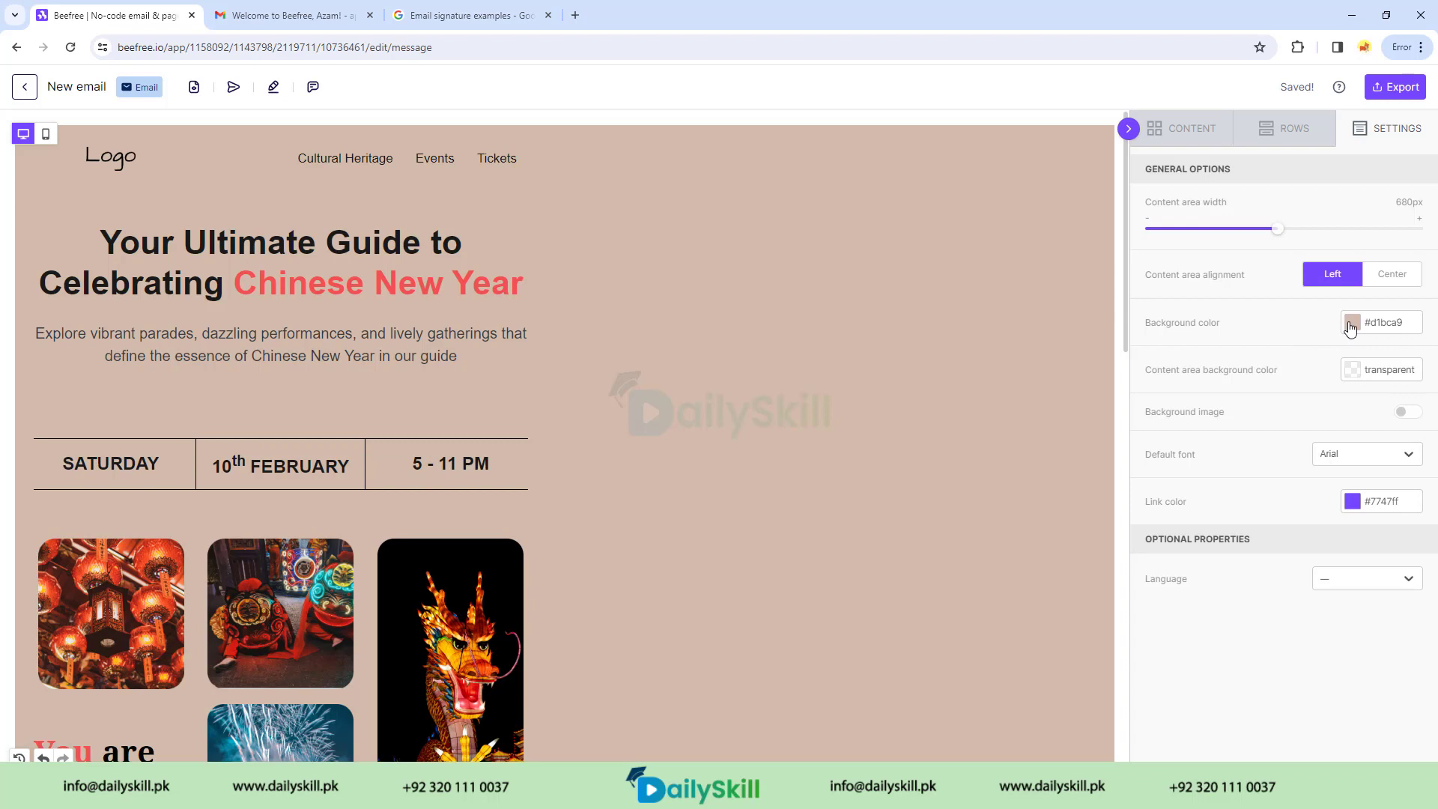
left_click(1351, 322)
left_click(1291, 320)
left_click(1242, 395)
- Set the content area background color to dark red #673535
left_click(1351, 374)
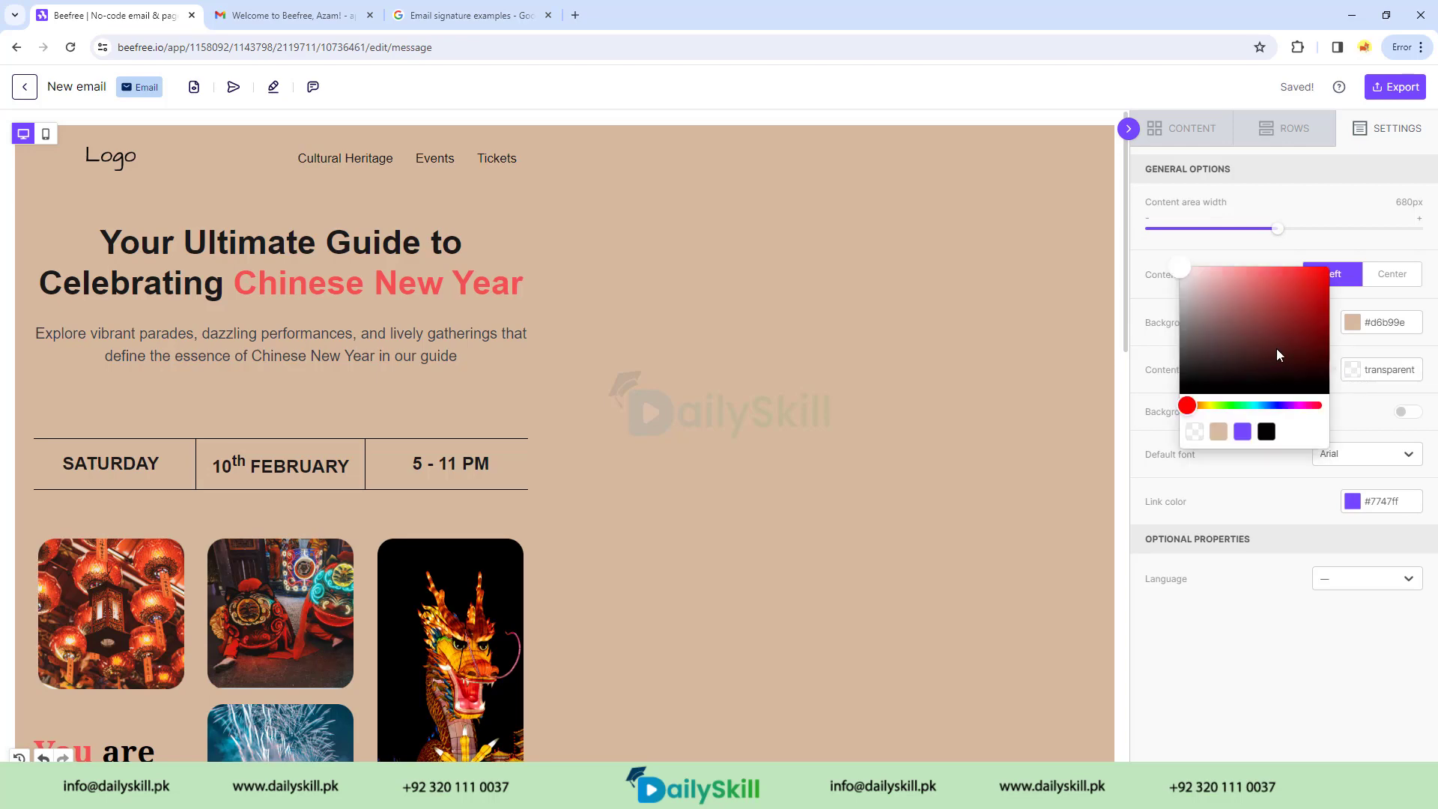
mouse_move(1248, 317)
left_mouse_down()
mouse_move(1231, 285)
mouse_move(1264, 357)
mouse_move(1166, 349)
left_mouse_up()
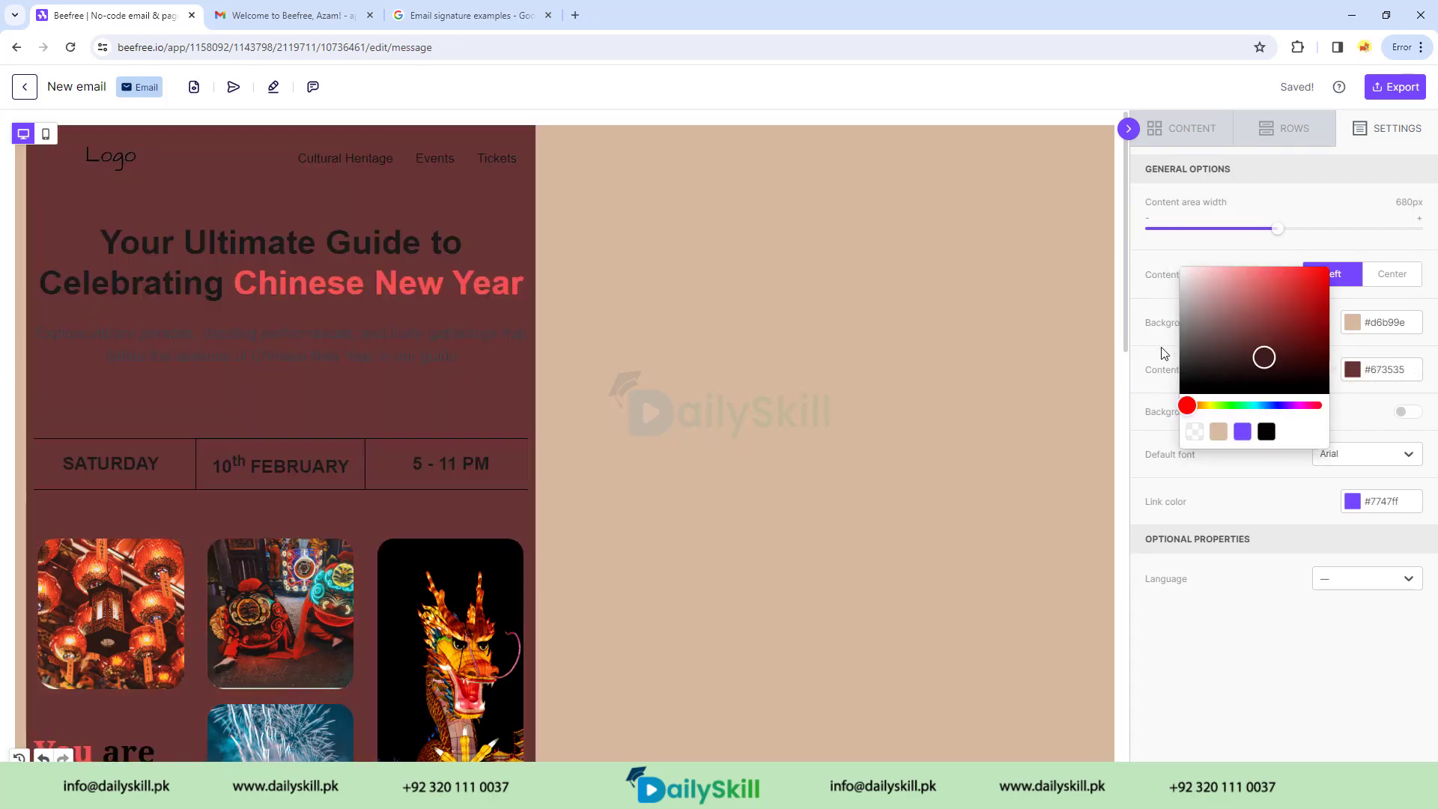
- Try pink, bright red and transparent content area backgrounds, and set the content area background color to #d19595
mouse_move(1175, 422)
left_mouse_down()
mouse_move(1293, 281)
mouse_move(1306, 277)
mouse_move(1313, 319)
left_mouse_up()
mouse_move(1213, 327)
left_mouse_down()
mouse_move(1192, 268)
mouse_move(1160, 266)
mouse_move(1218, 306)
mouse_move(1170, 263)
left_mouse_up()
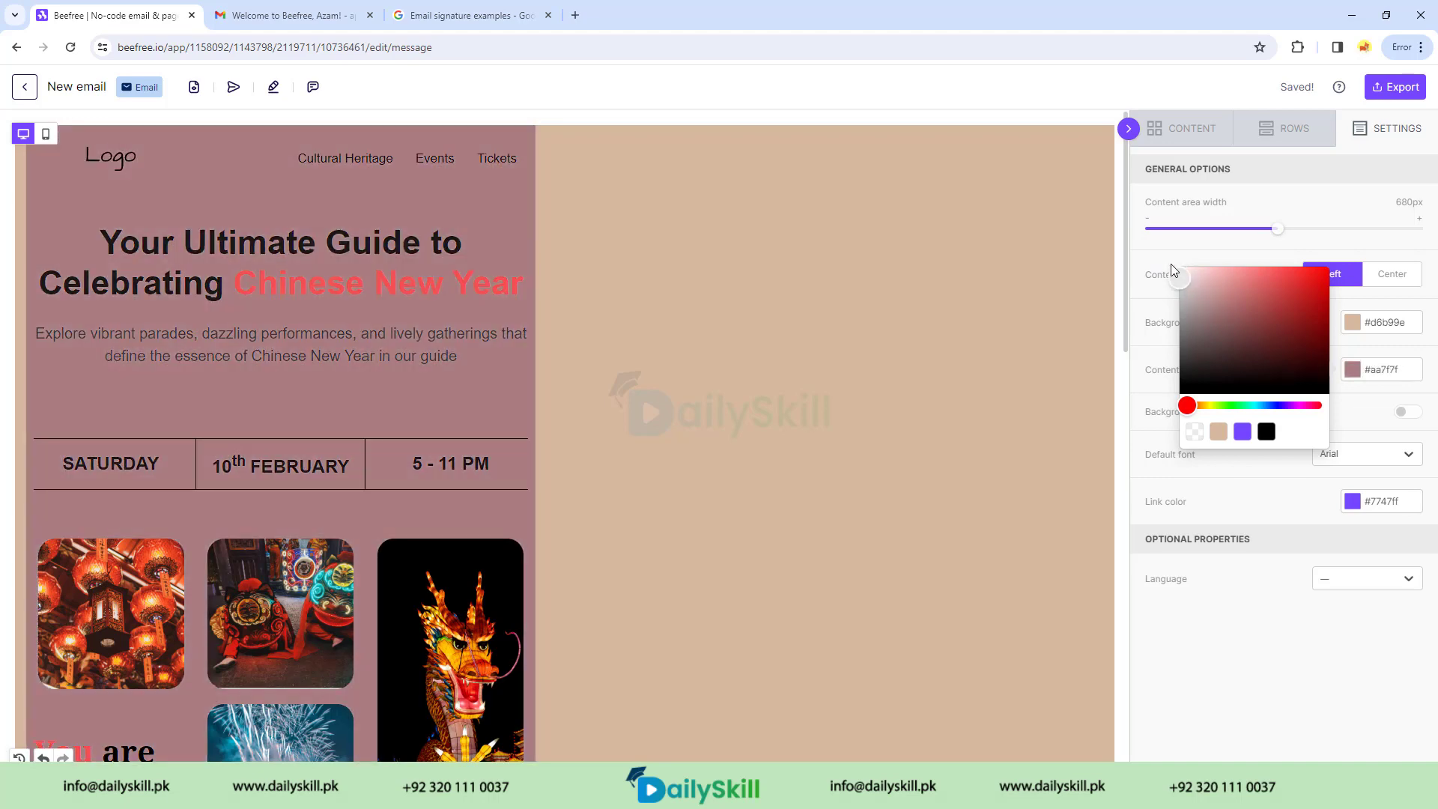
left_click_drag(1437, 369, 1359, 337)
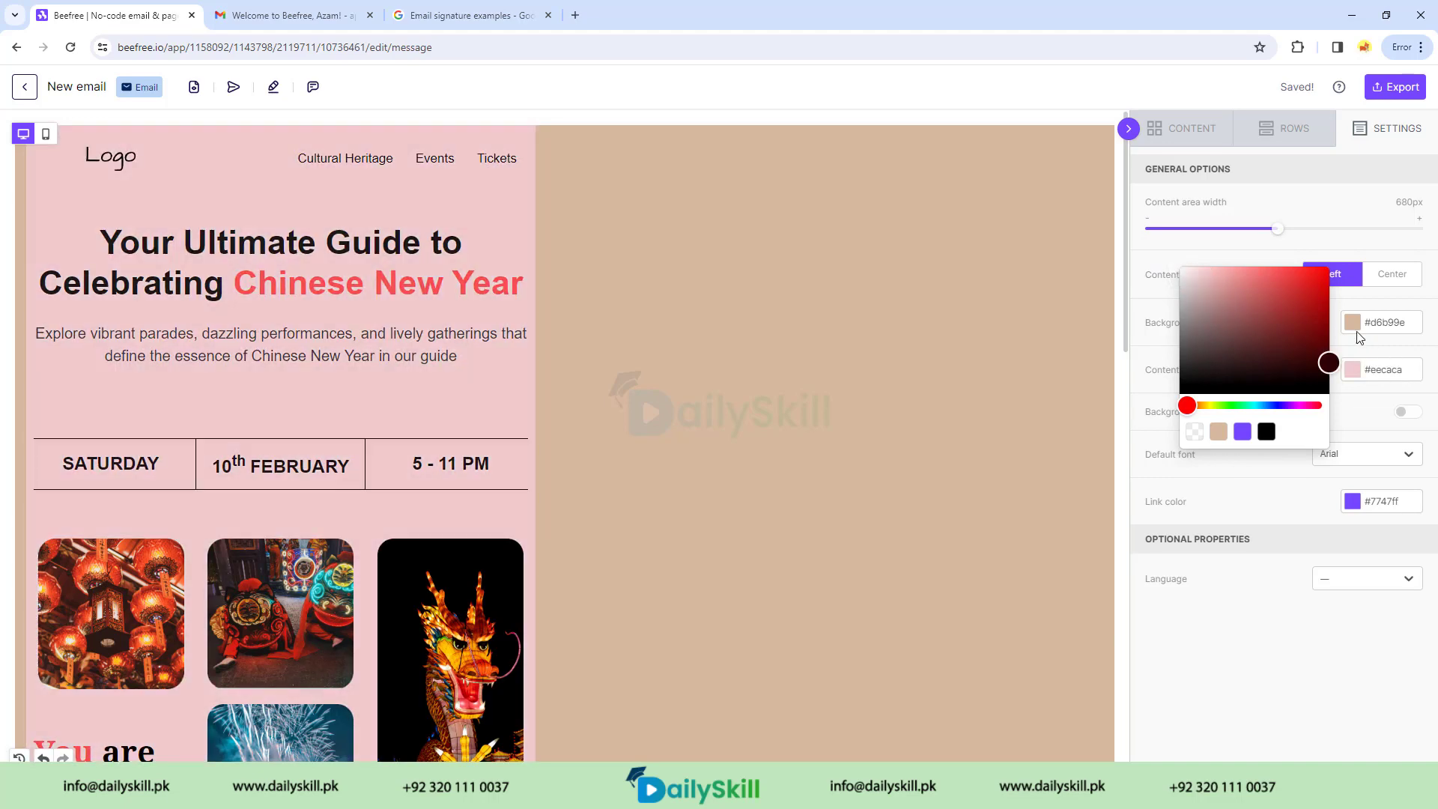
left_click(1296, 300)
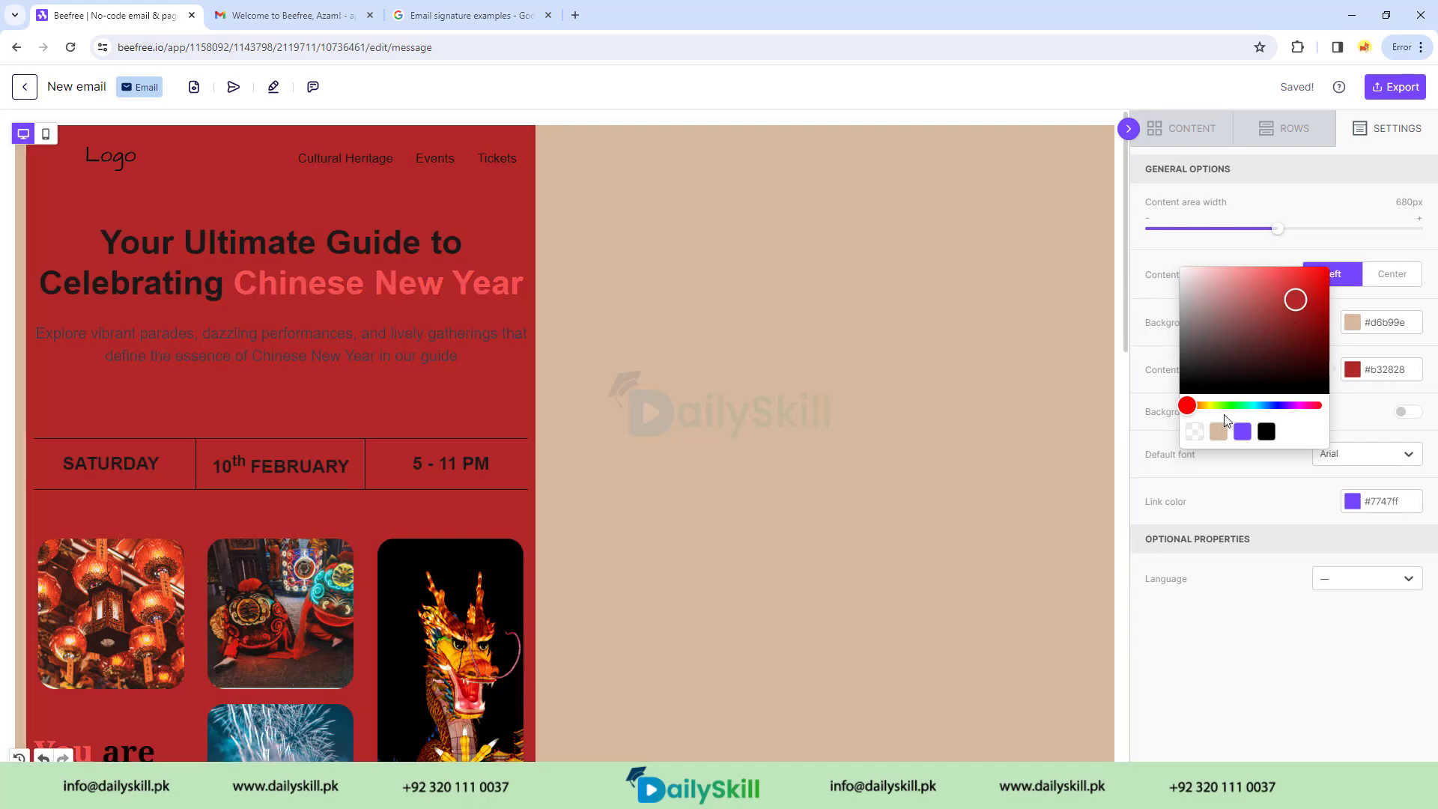
left_click(1194, 434)
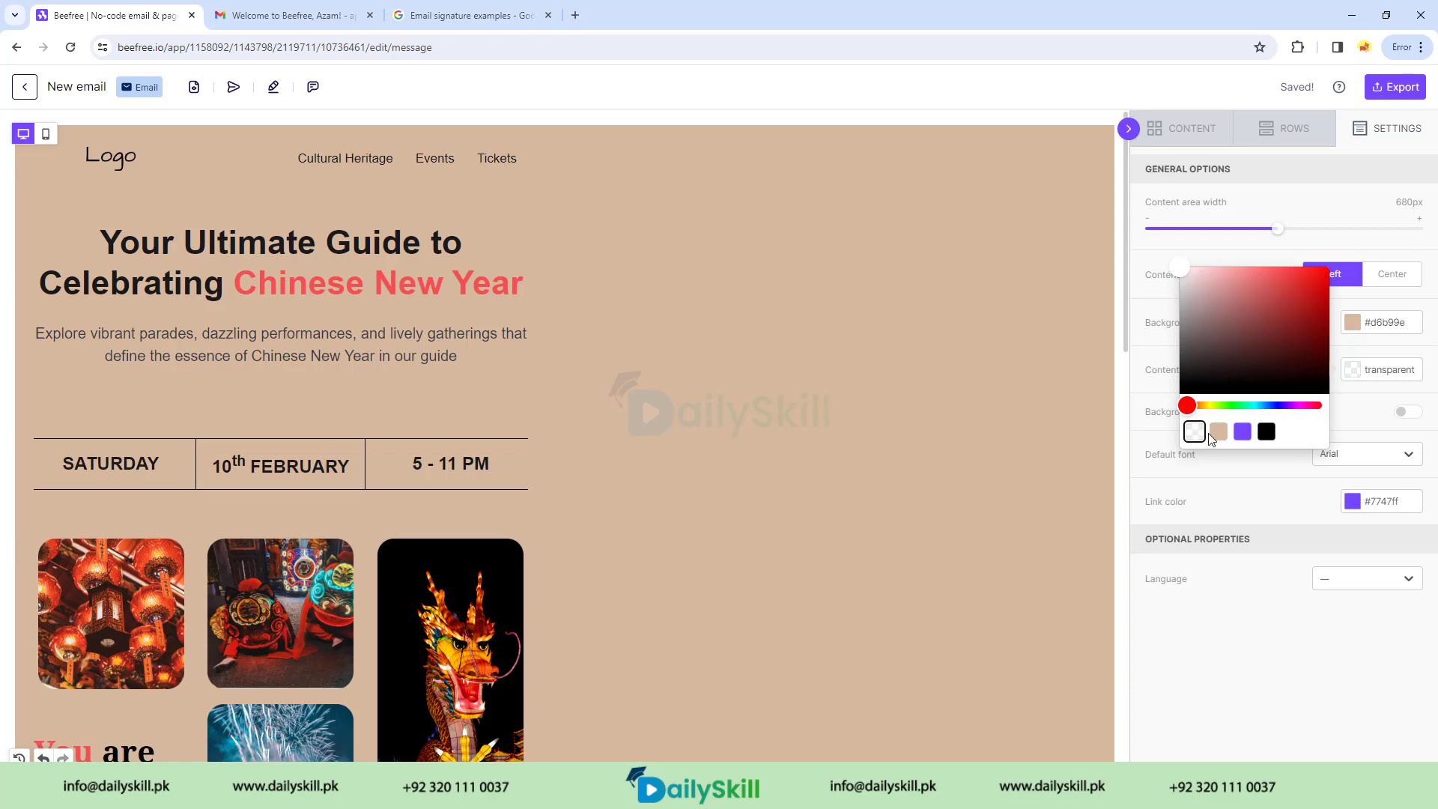
left_click(1220, 287)
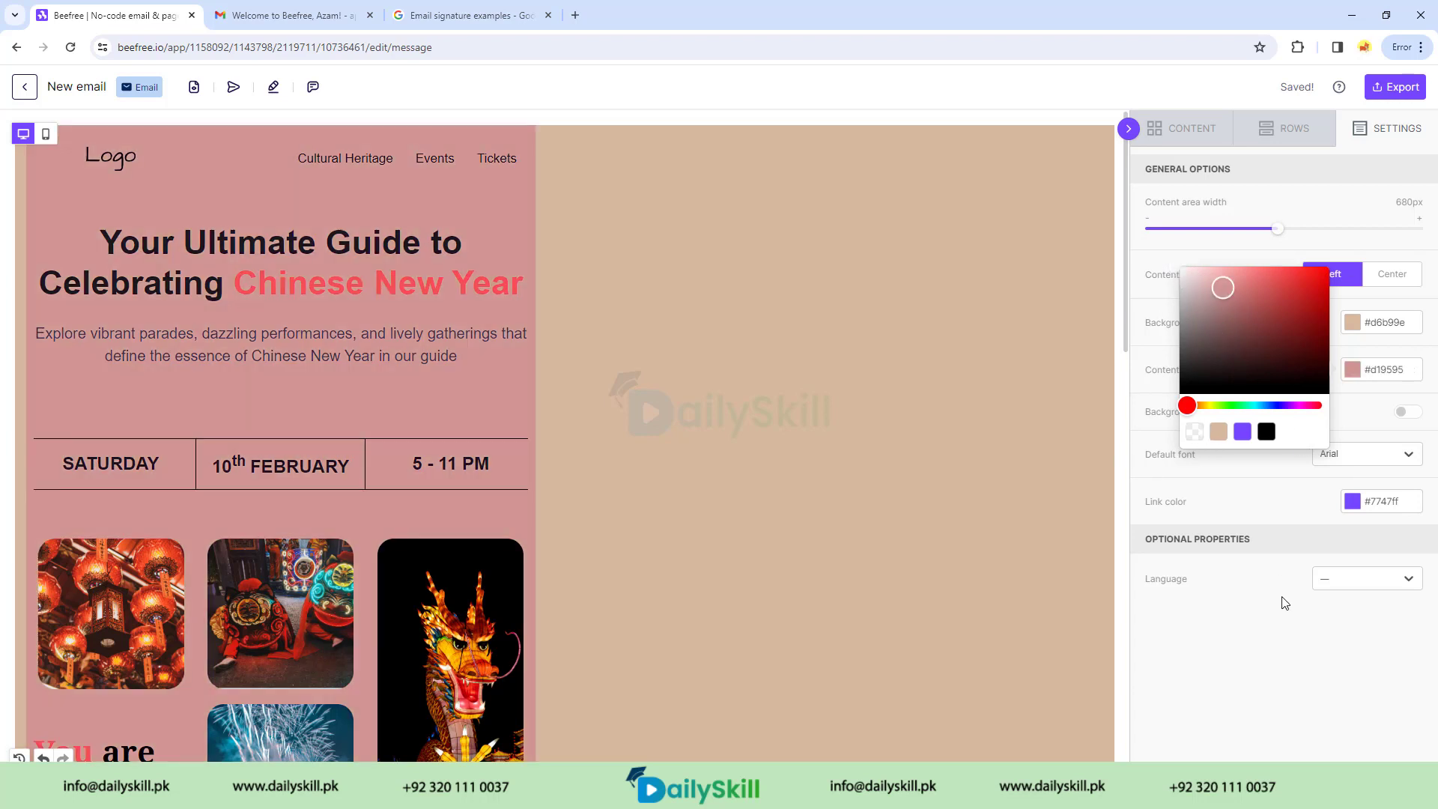
left_click(1247, 574)
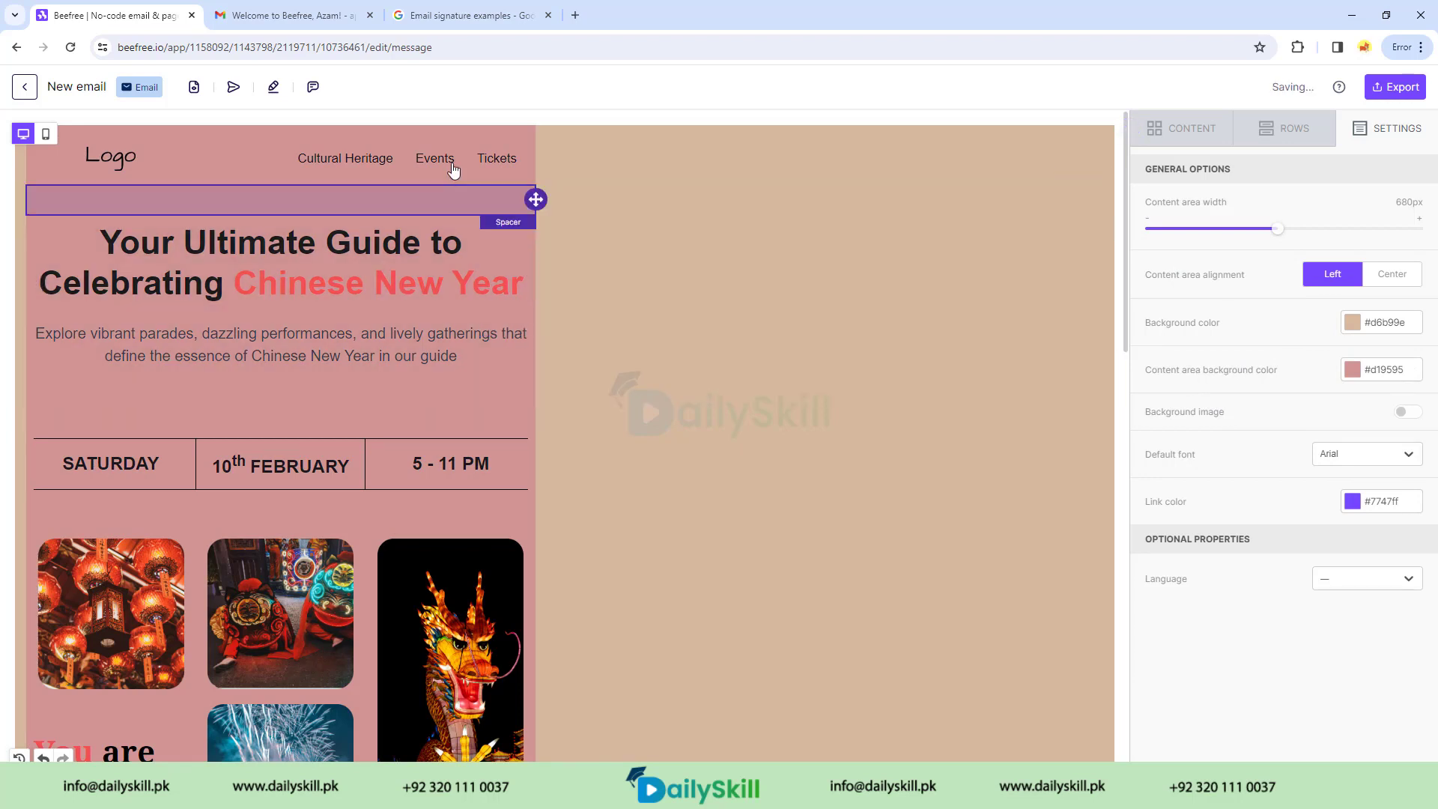
- Enable the email's background image, upload wp9492984.jpg from the Downloads folder and insert it as the background
left_click(517, 167)
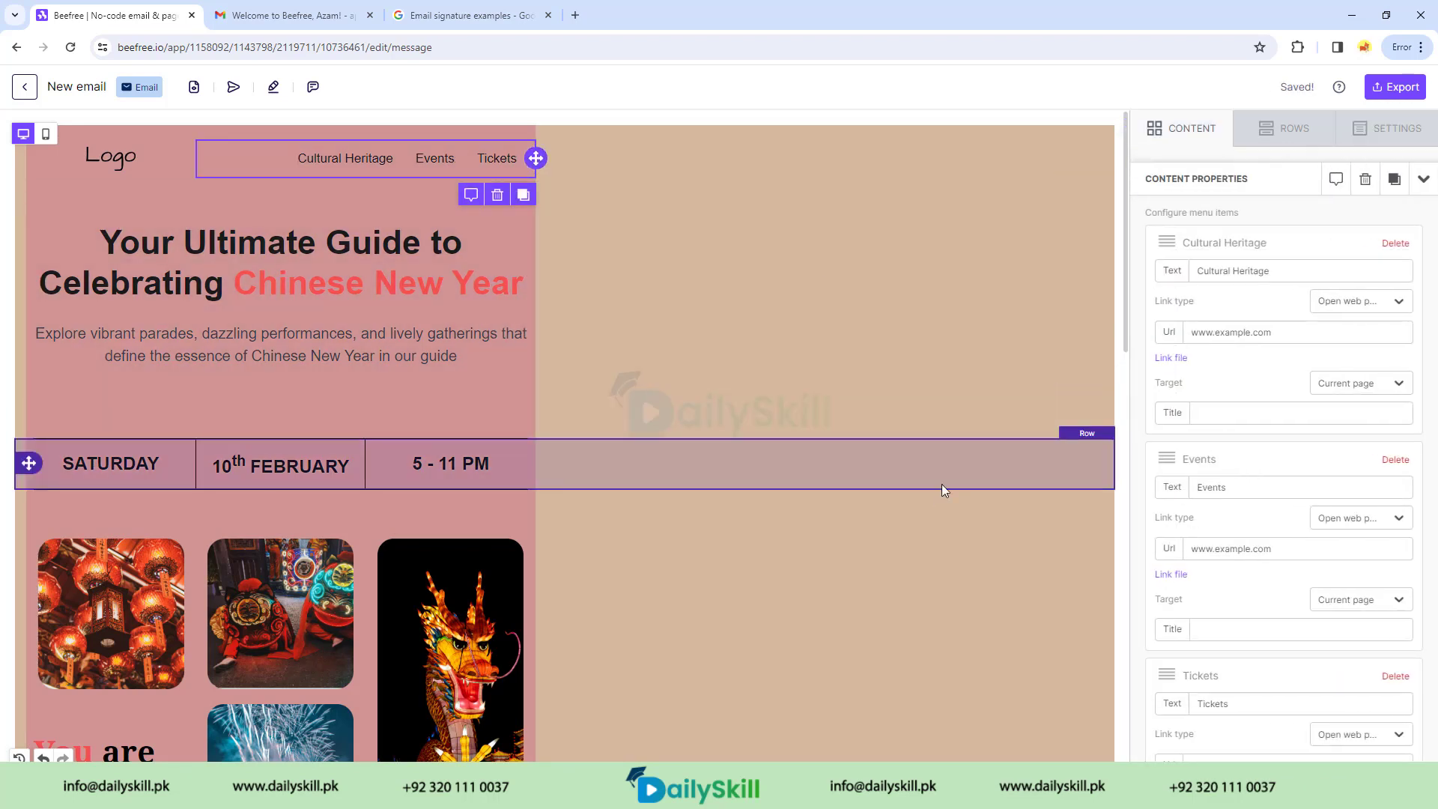
left_click(1397, 129)
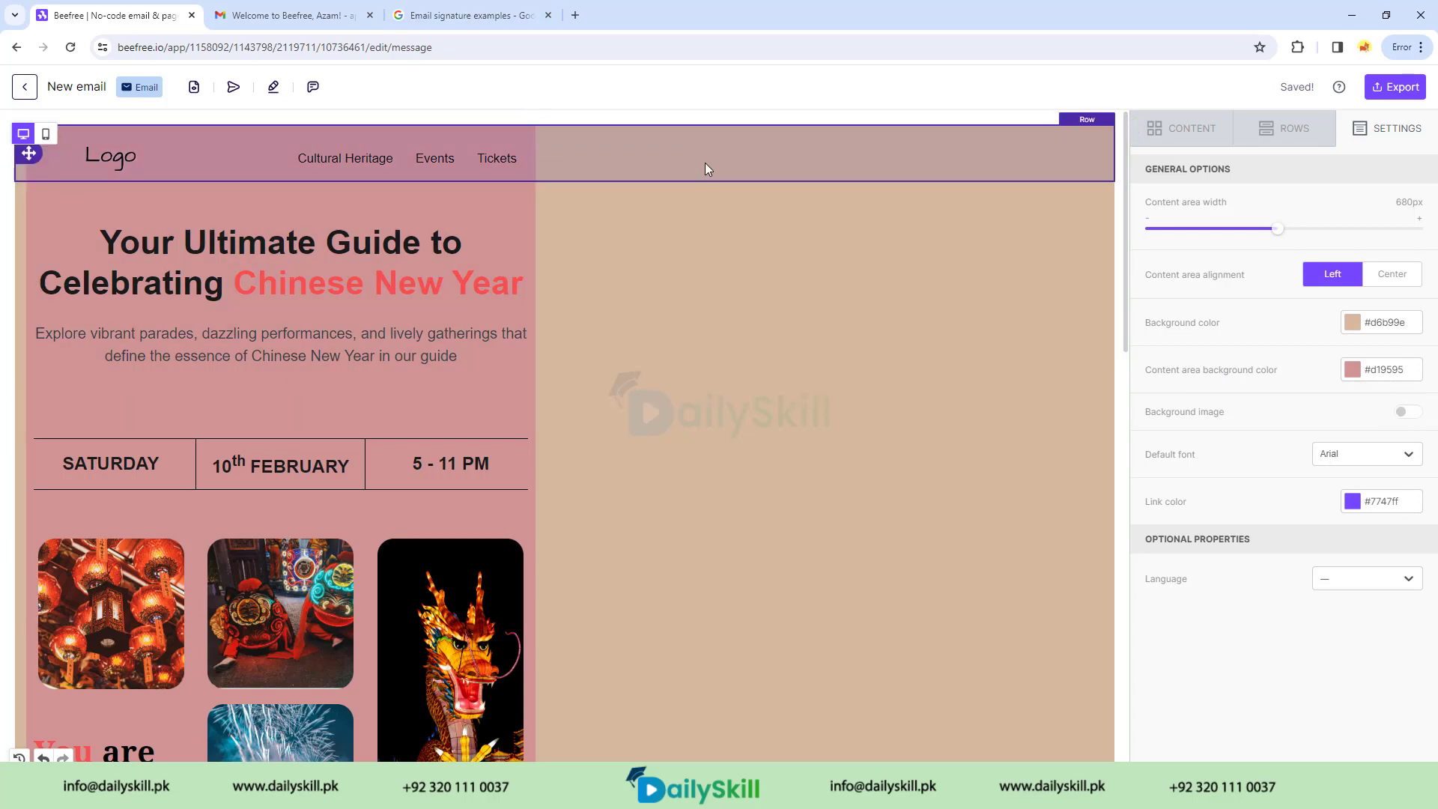
left_click(1408, 413)
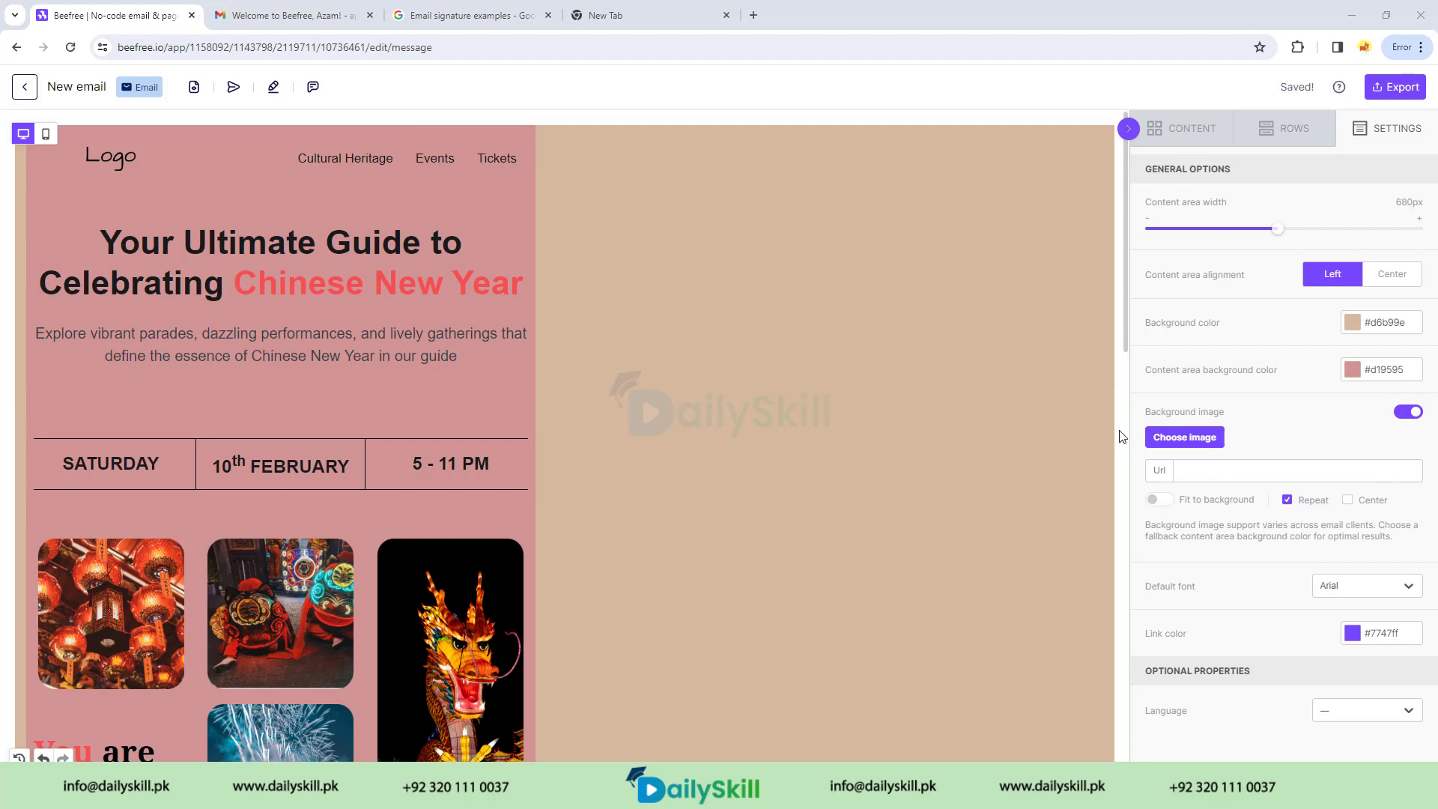
left_click(1190, 446)
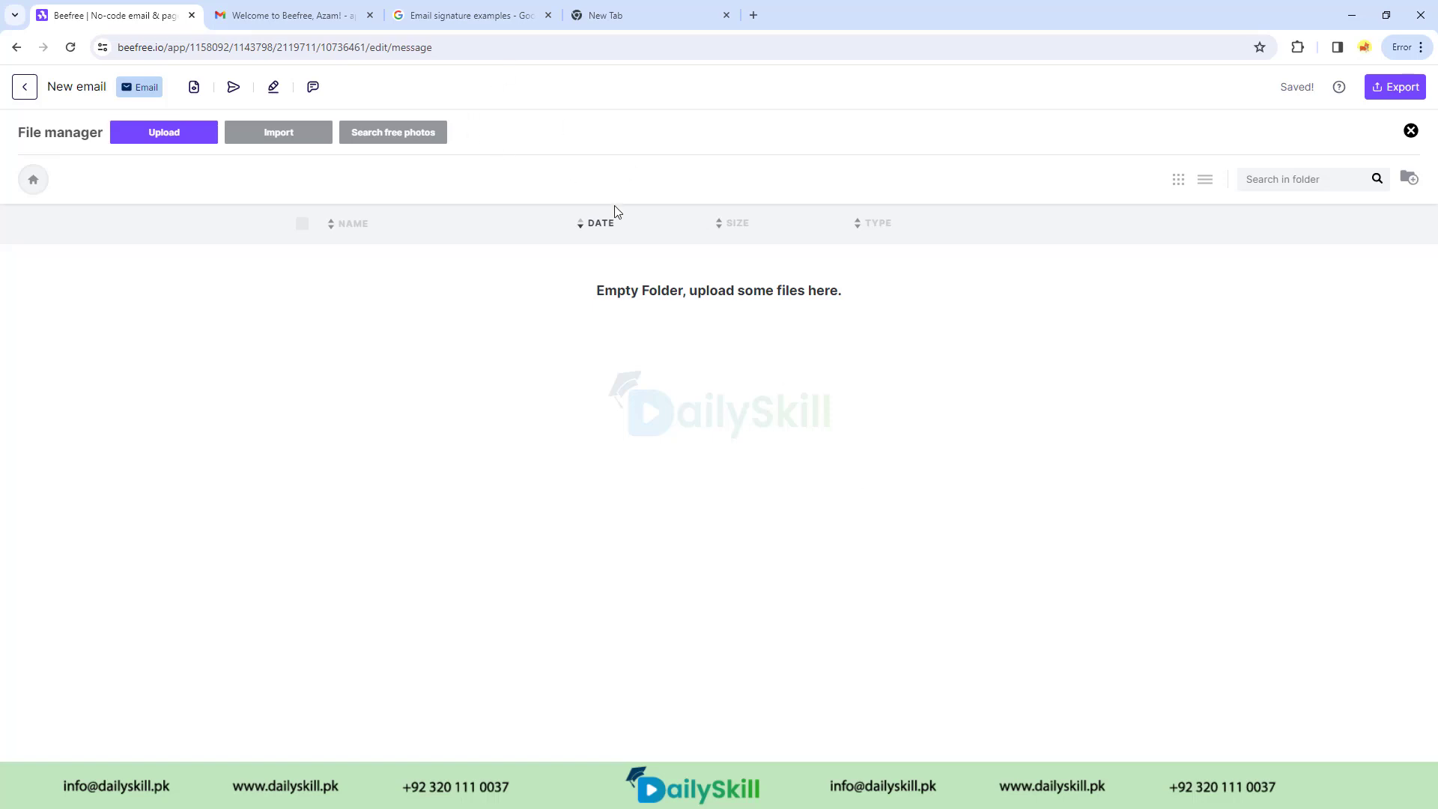
left_click(167, 135)
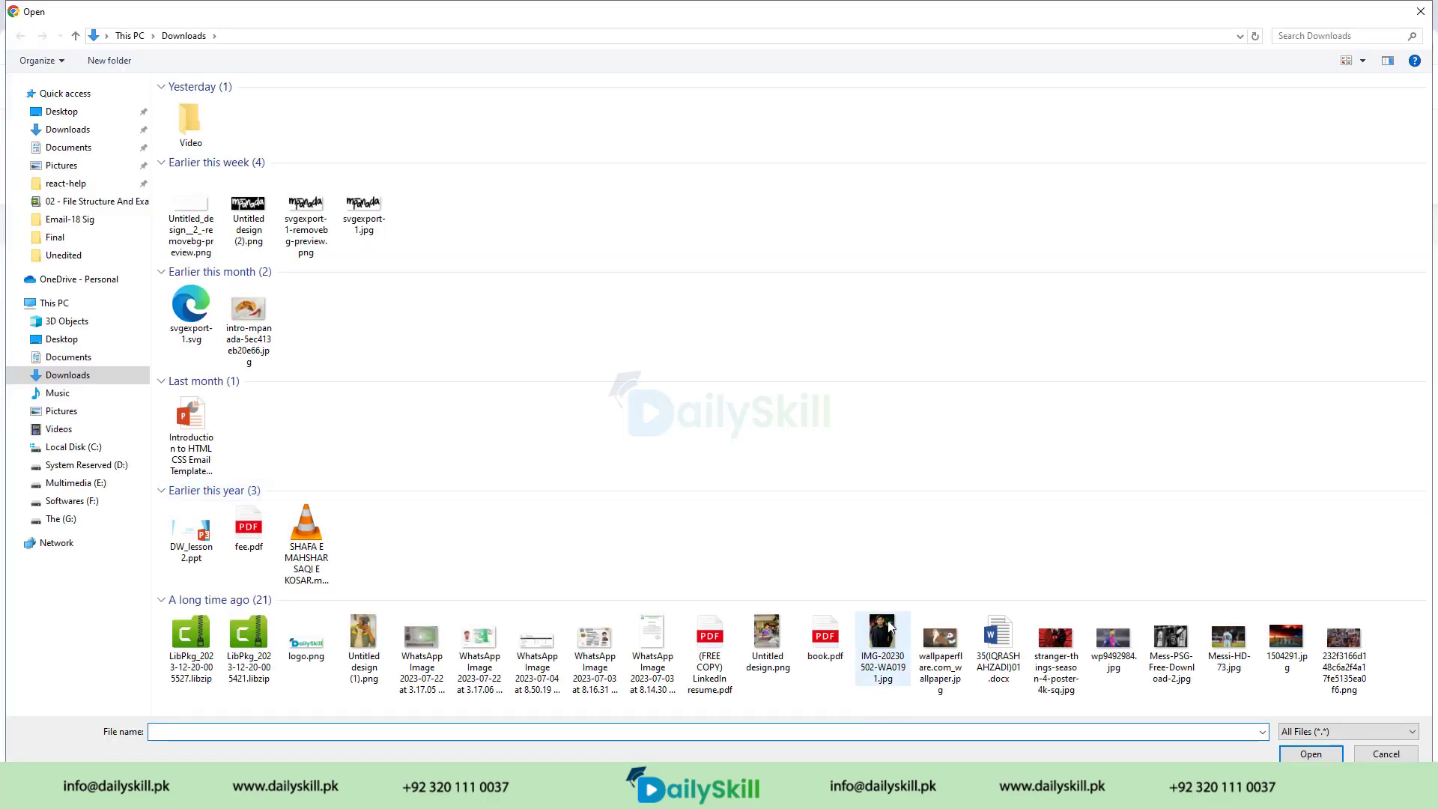
left_click(1114, 659)
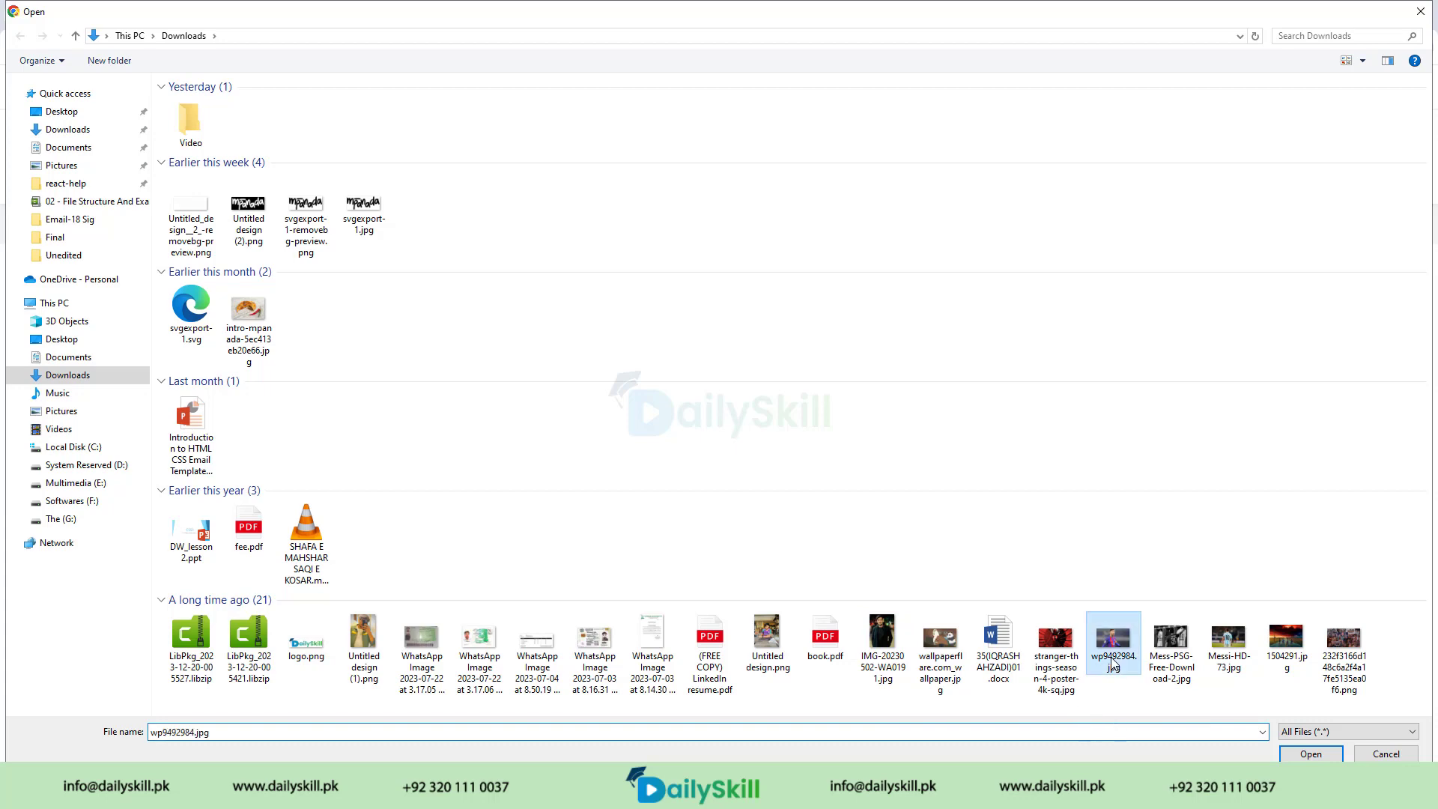
left_click(1303, 752)
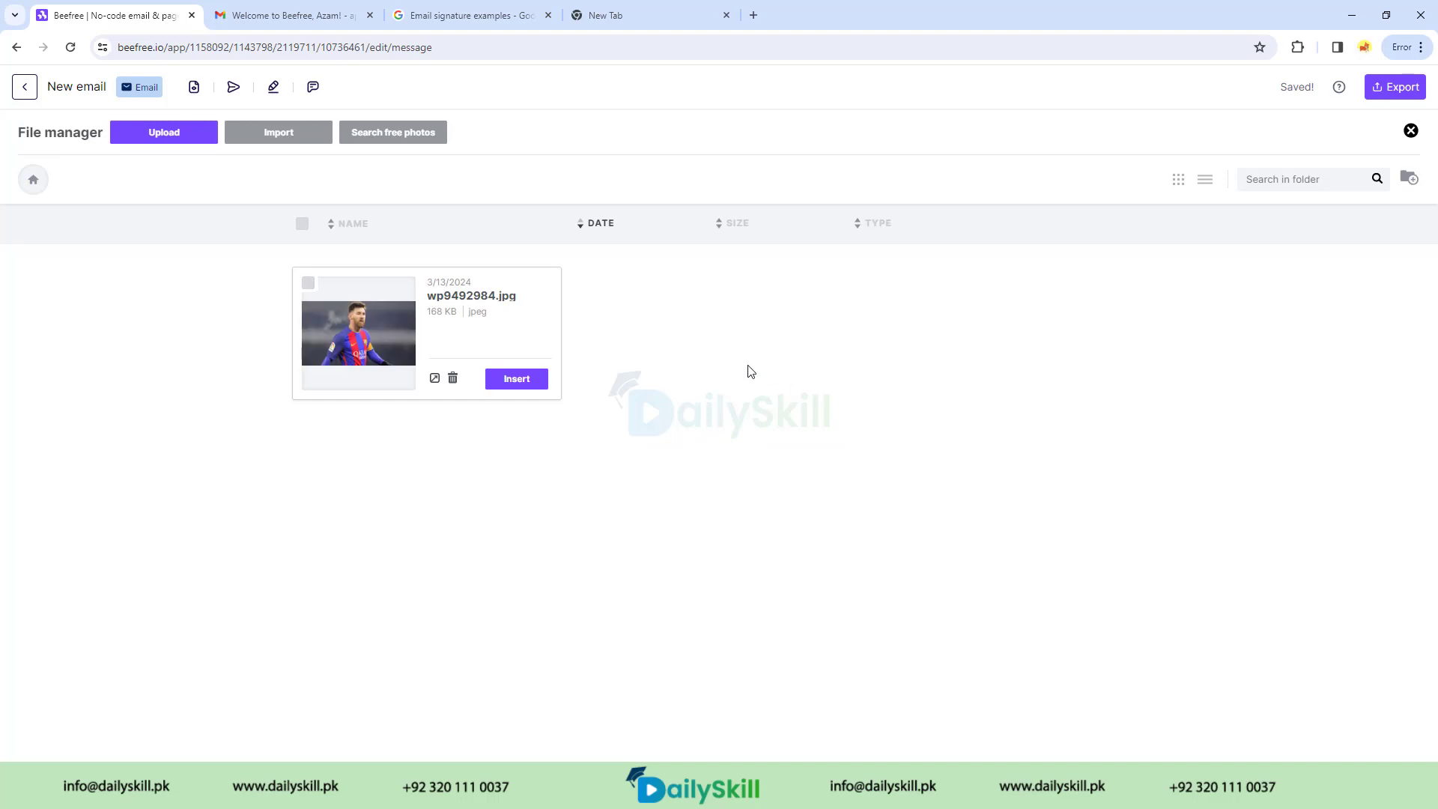
left_click(515, 381)
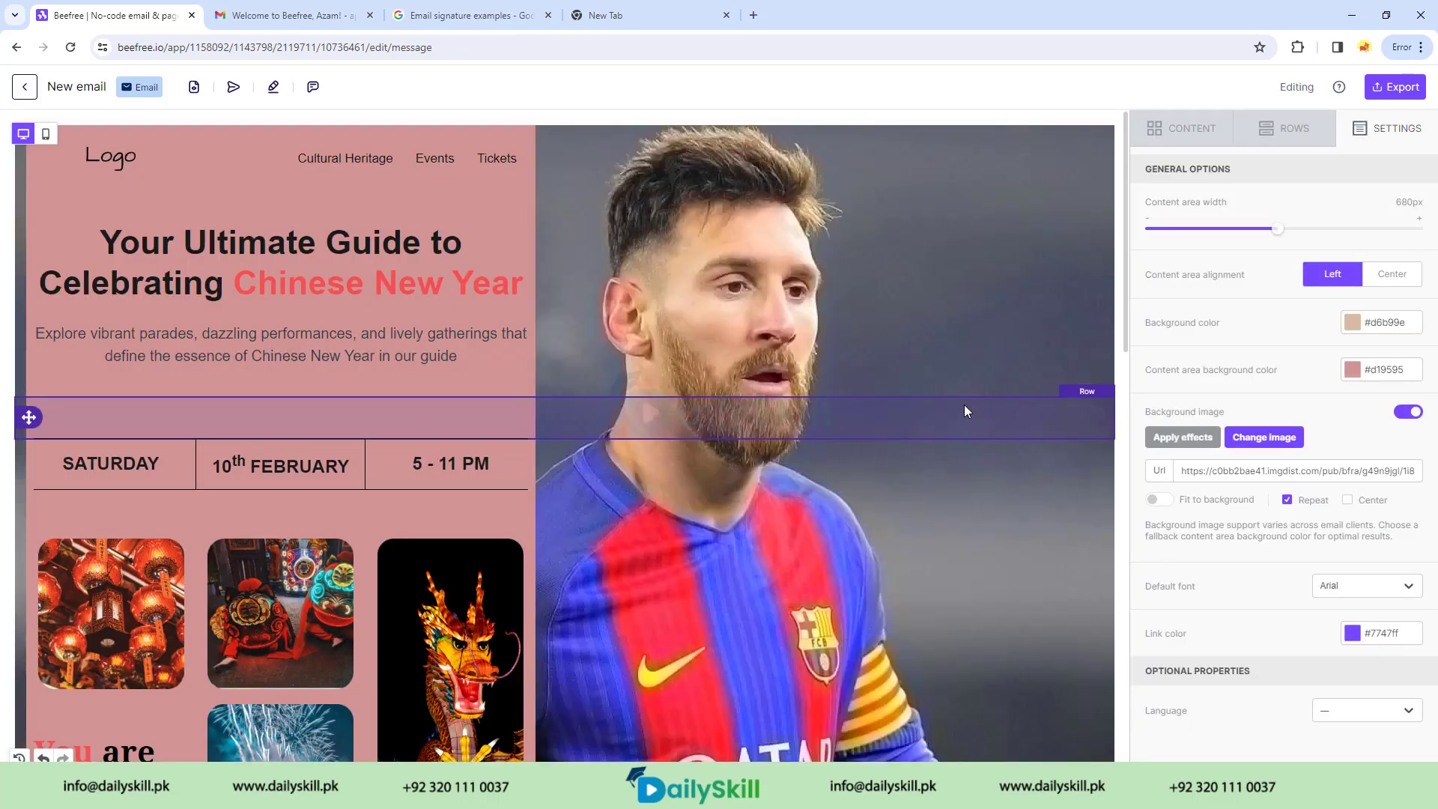
- Check how the background image tiles down the email, turn off its repetition and center it
scroll(964, 410, "down", 10)
scroll(927, 419, "up", 8)
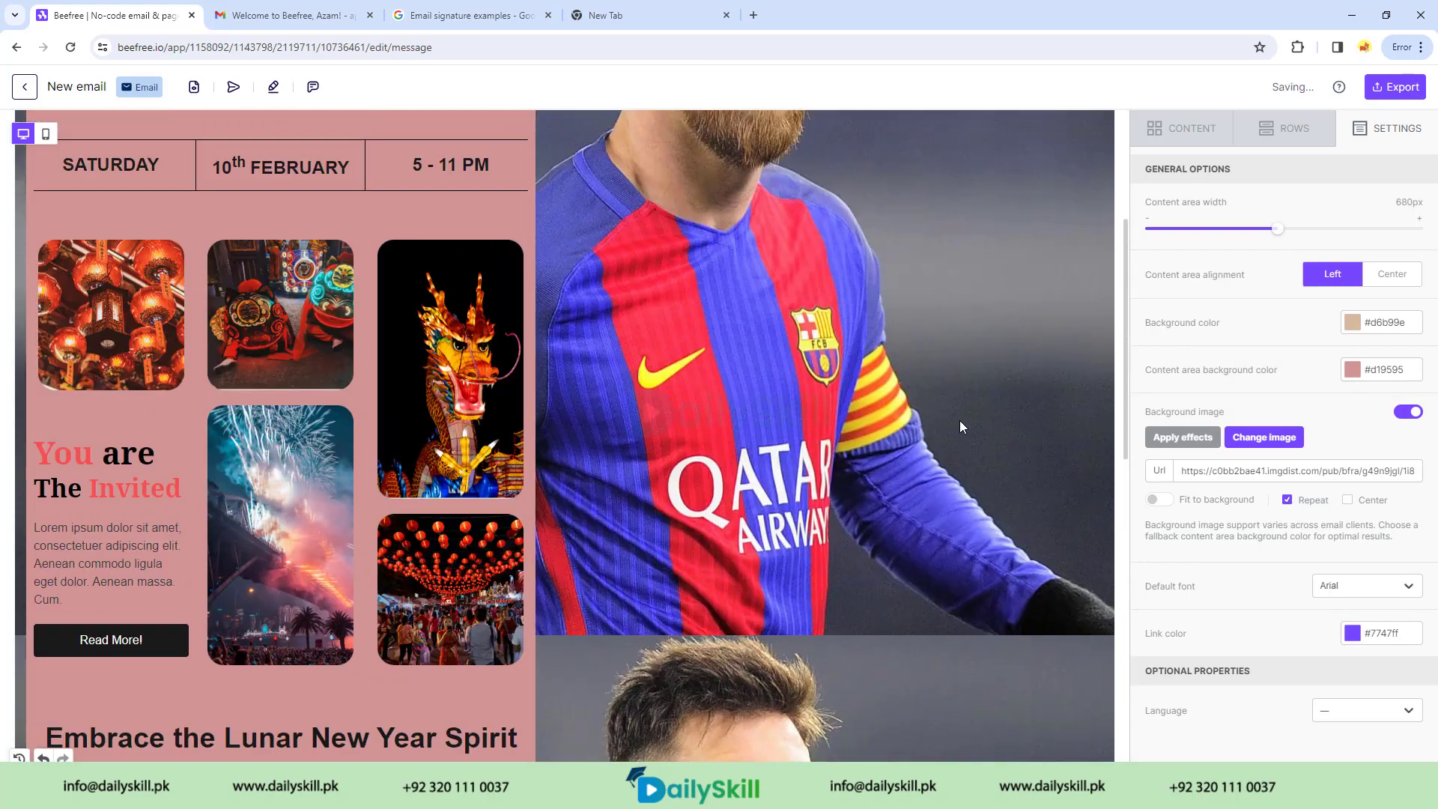
scroll(959, 420, "up", 4)
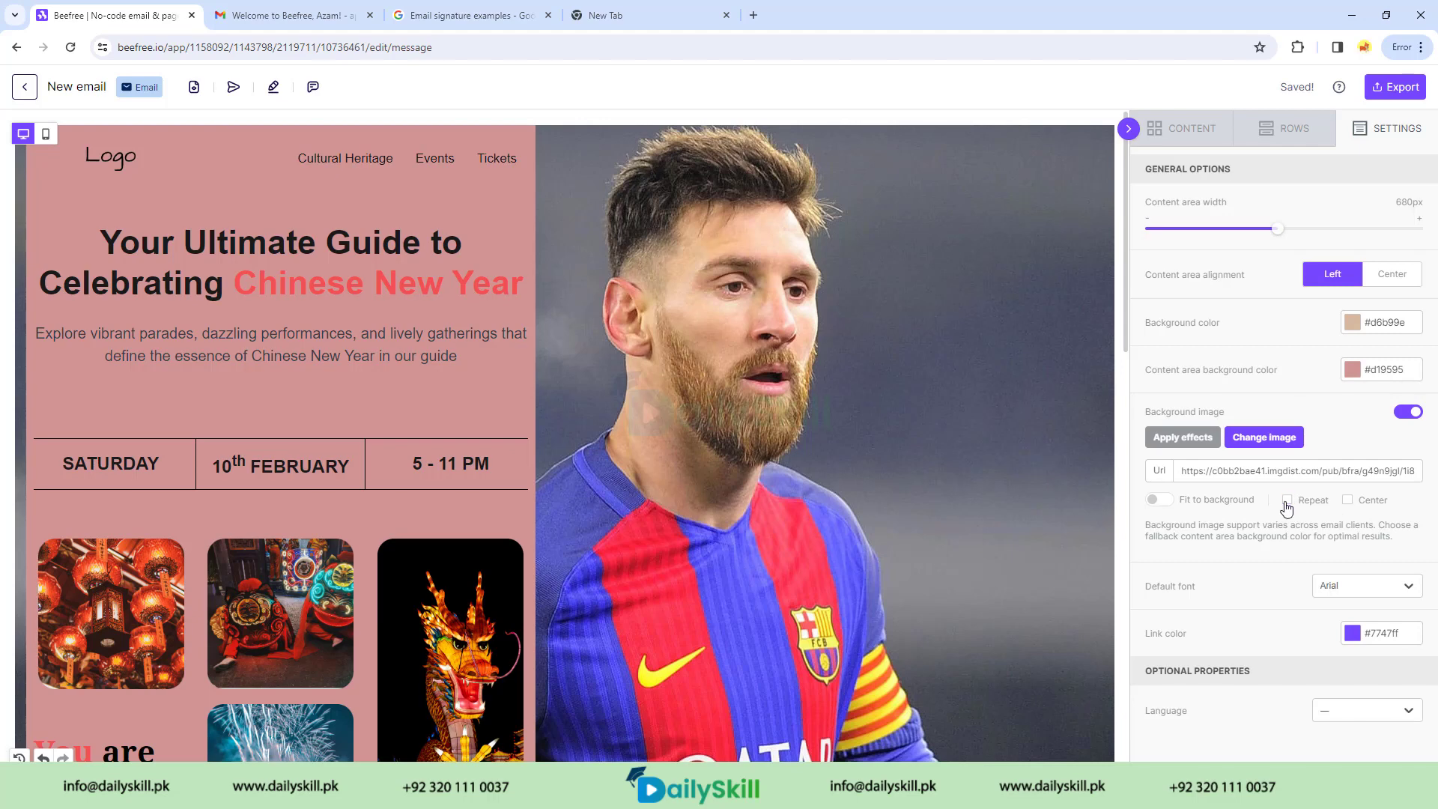
left_click(1286, 502)
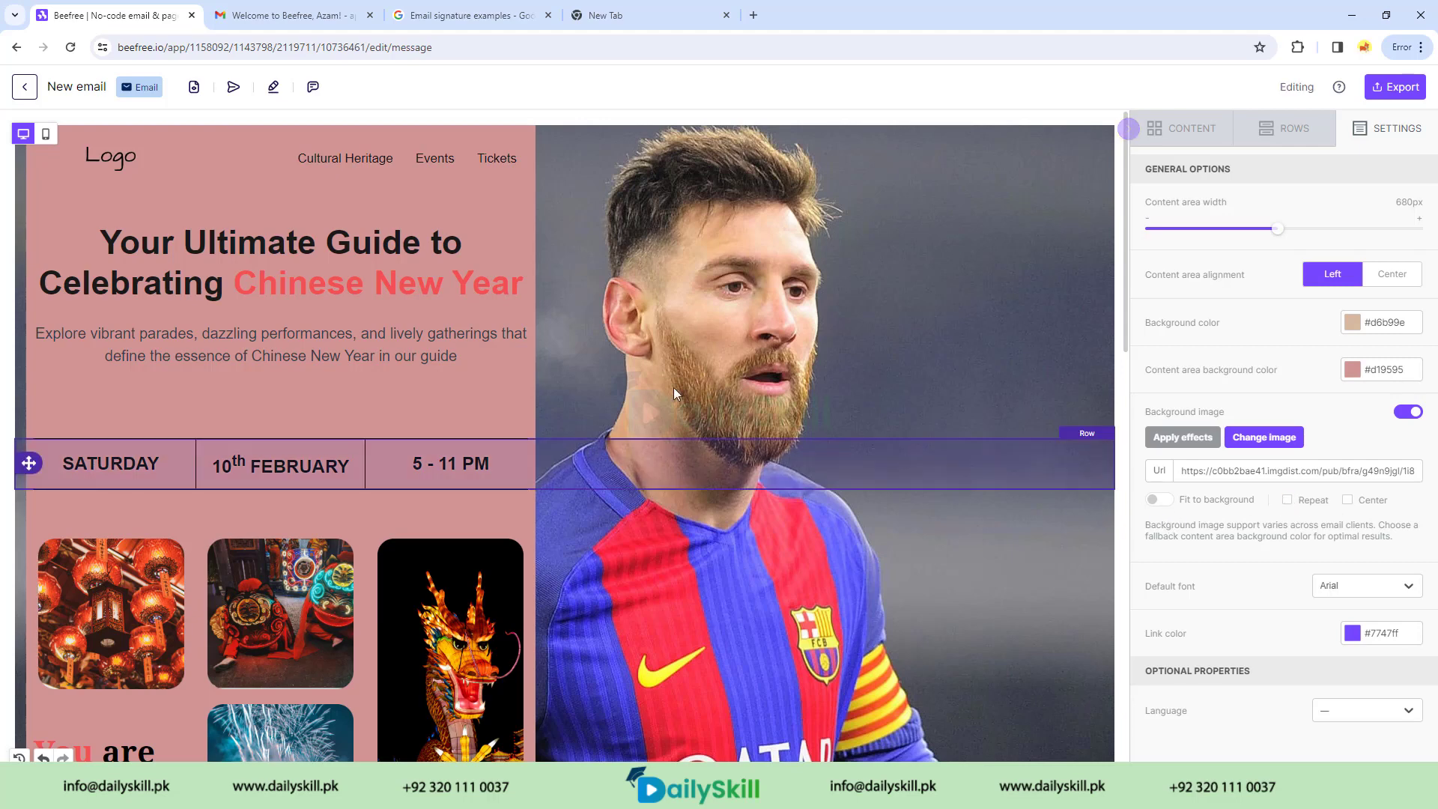
scroll(651, 391, "down", 10)
scroll(719, 401, "up", 1)
scroll(788, 410, "down", 5)
scroll(839, 416, "up", 6)
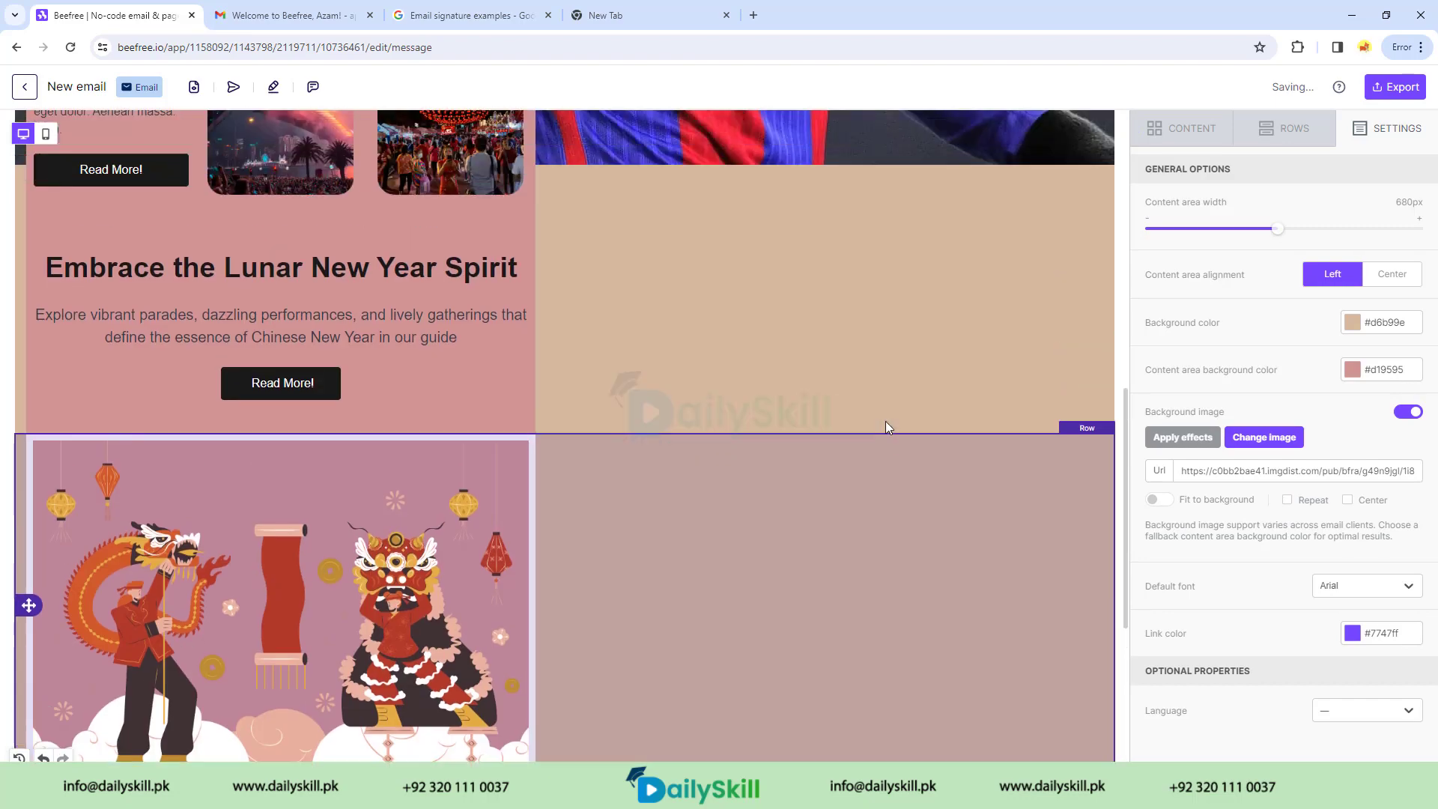
scroll(885, 421, "up", 8)
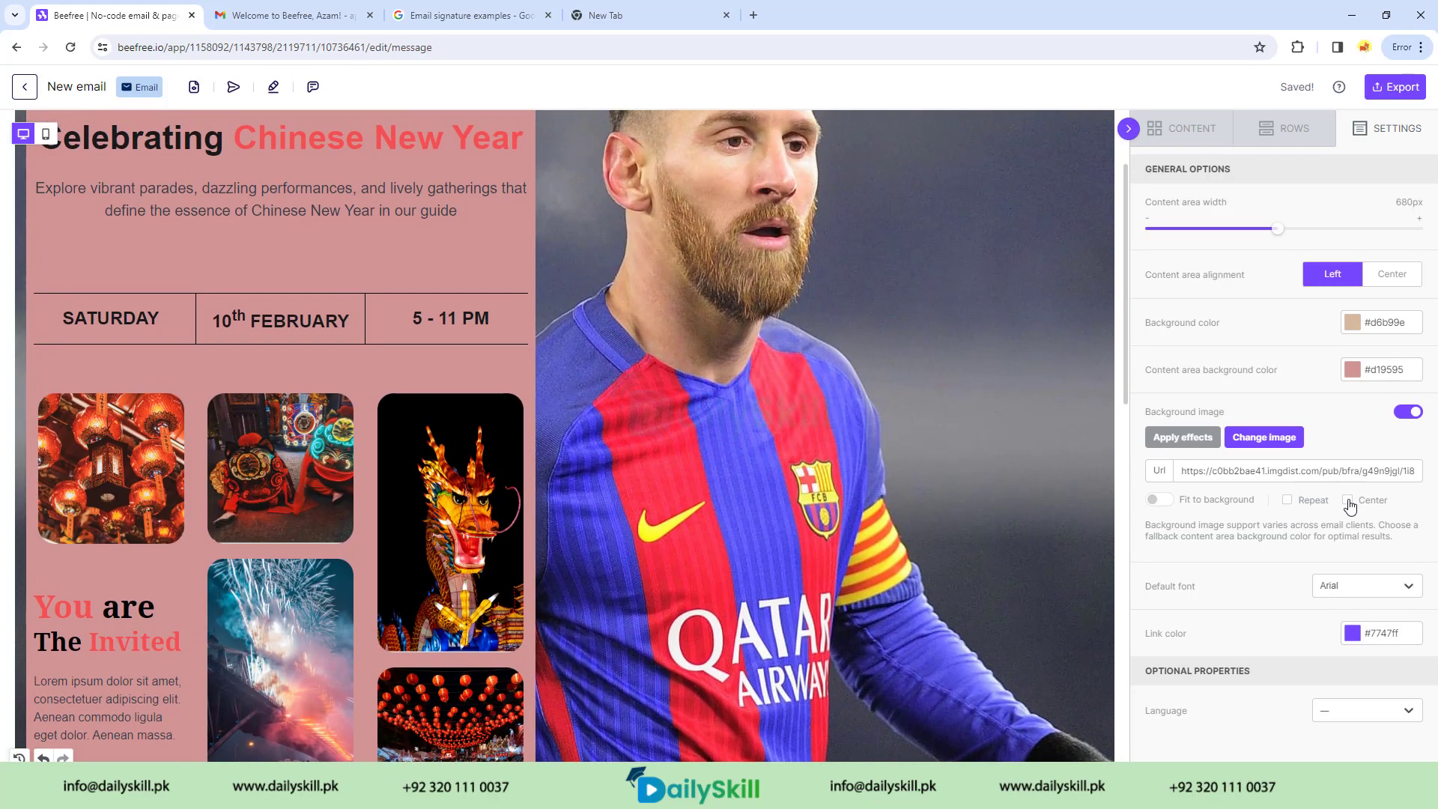
left_click(1349, 501)
left_click(1349, 501)
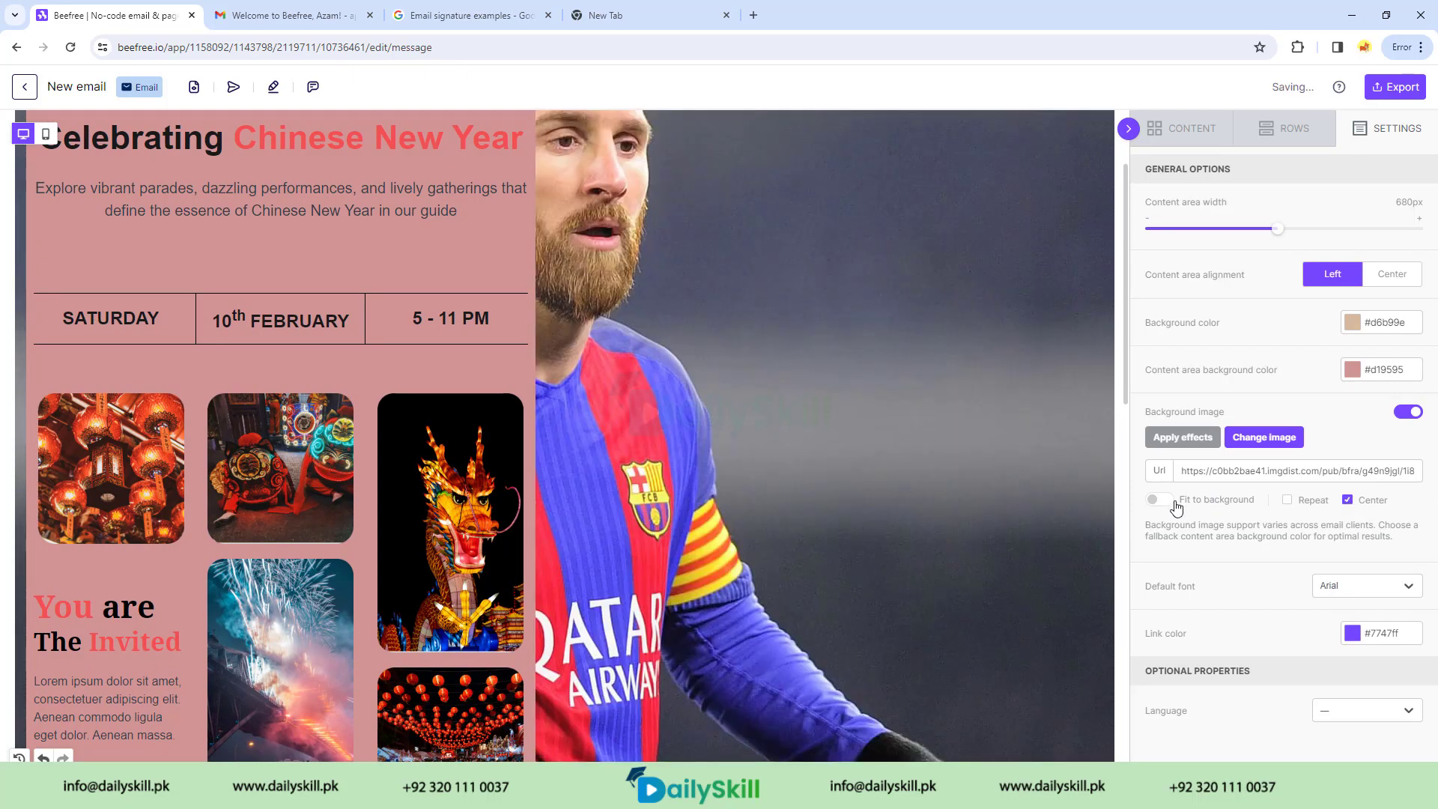
- Try fitting the image to the background, check it down the email, and turn the background image off
left_click(1173, 502)
scroll(1009, 450, "down", 10)
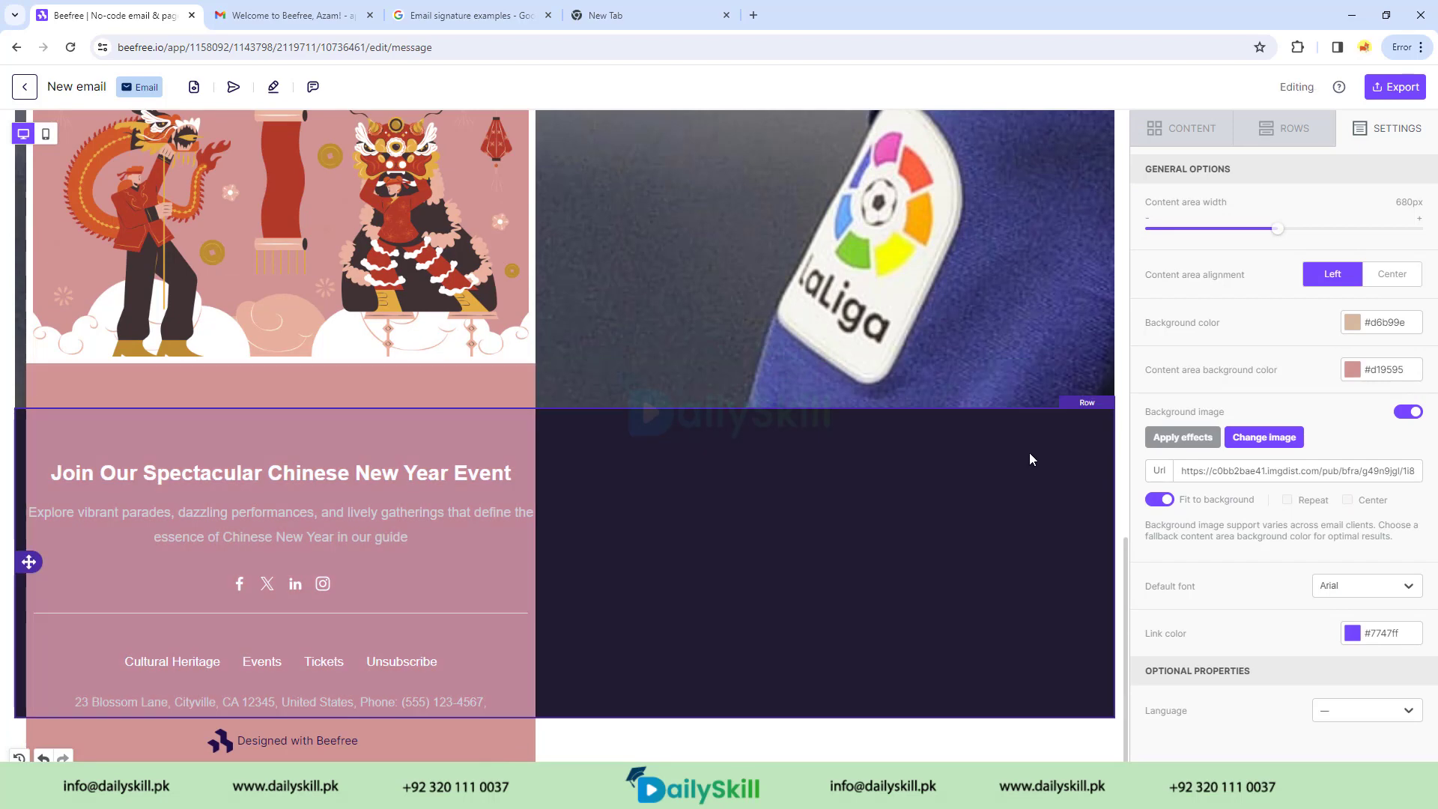
scroll(1029, 459, "up", 12)
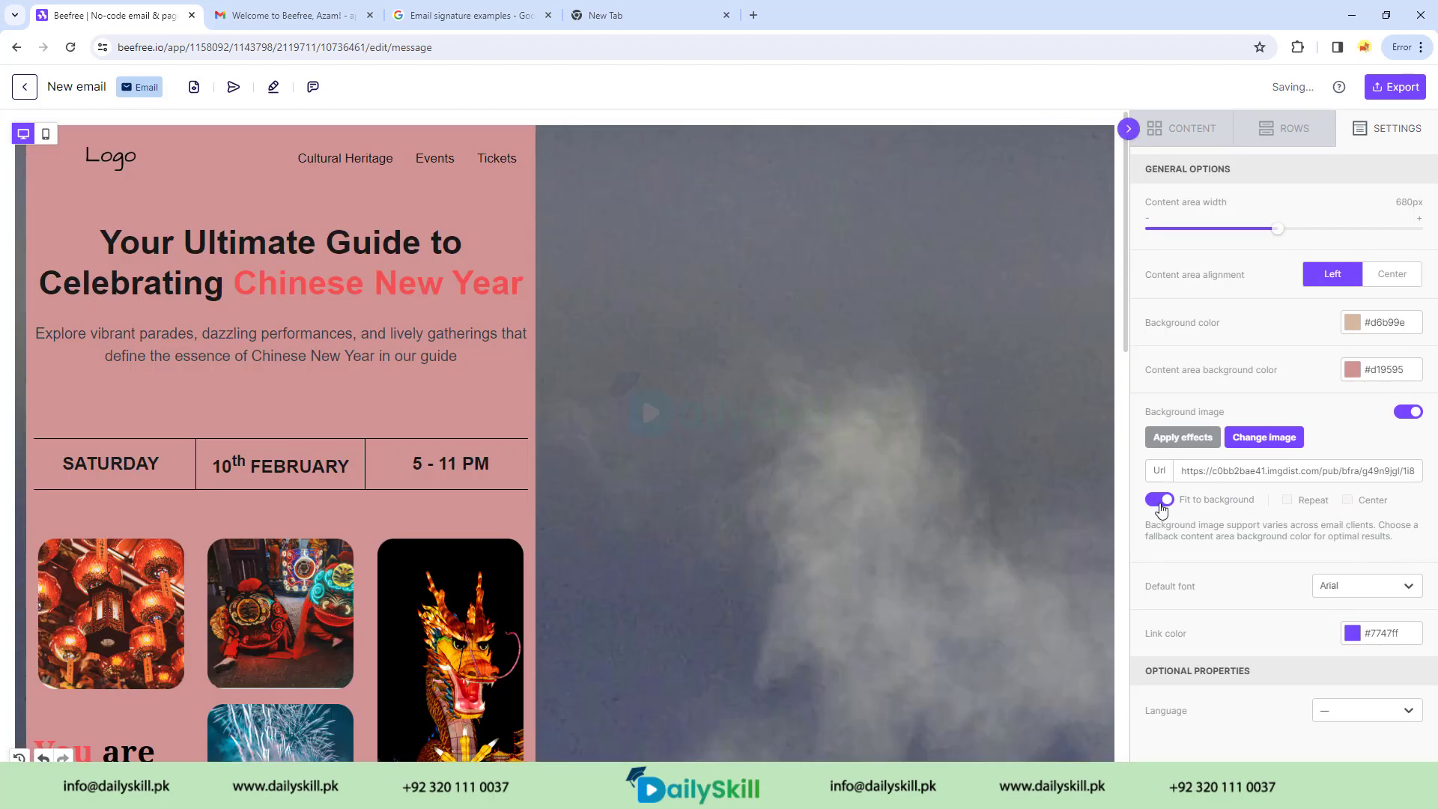
left_click(1160, 502)
left_click(1407, 417)
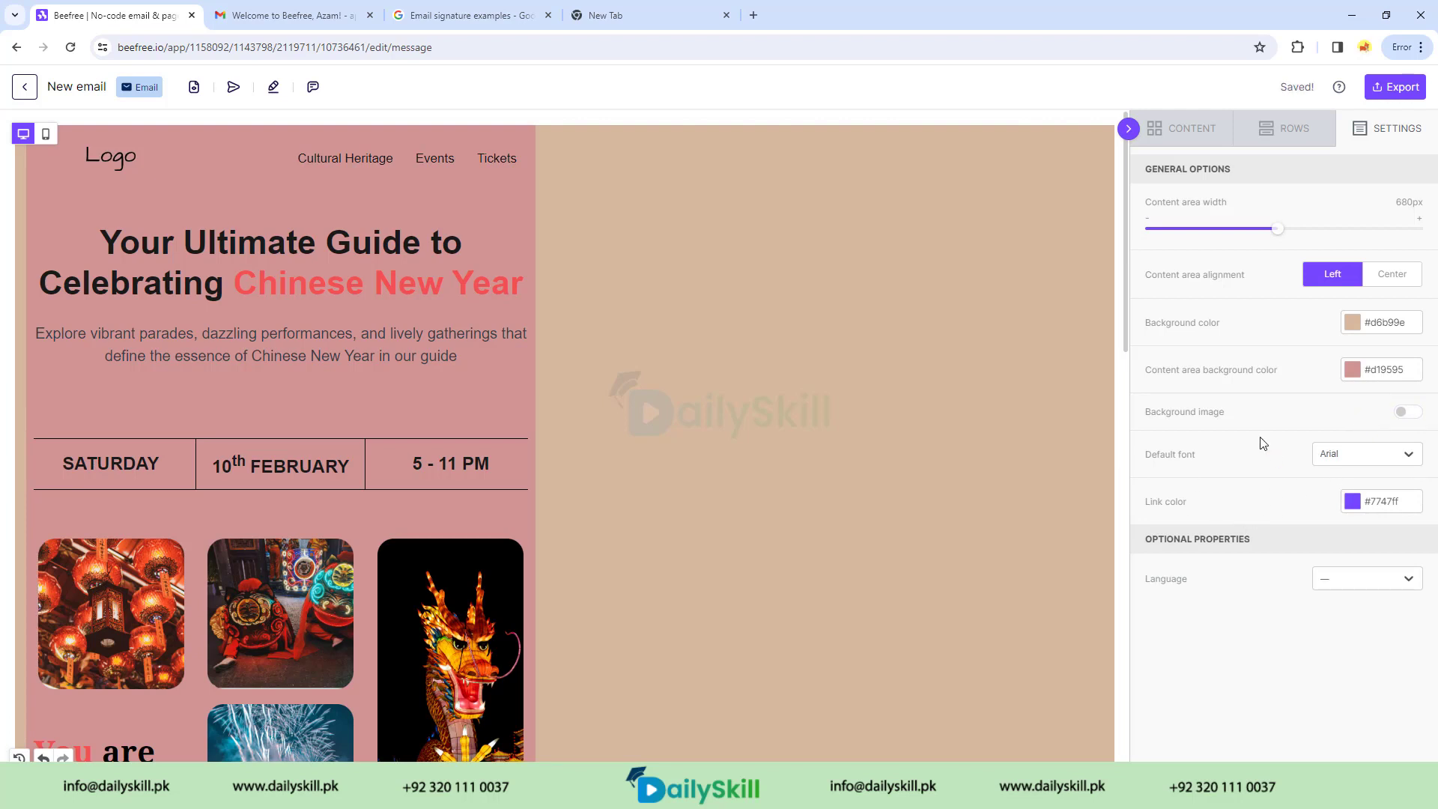
- Try Droid Serif as the default font, set it to Cabin, and check the text throughout the email
left_click(1390, 463)
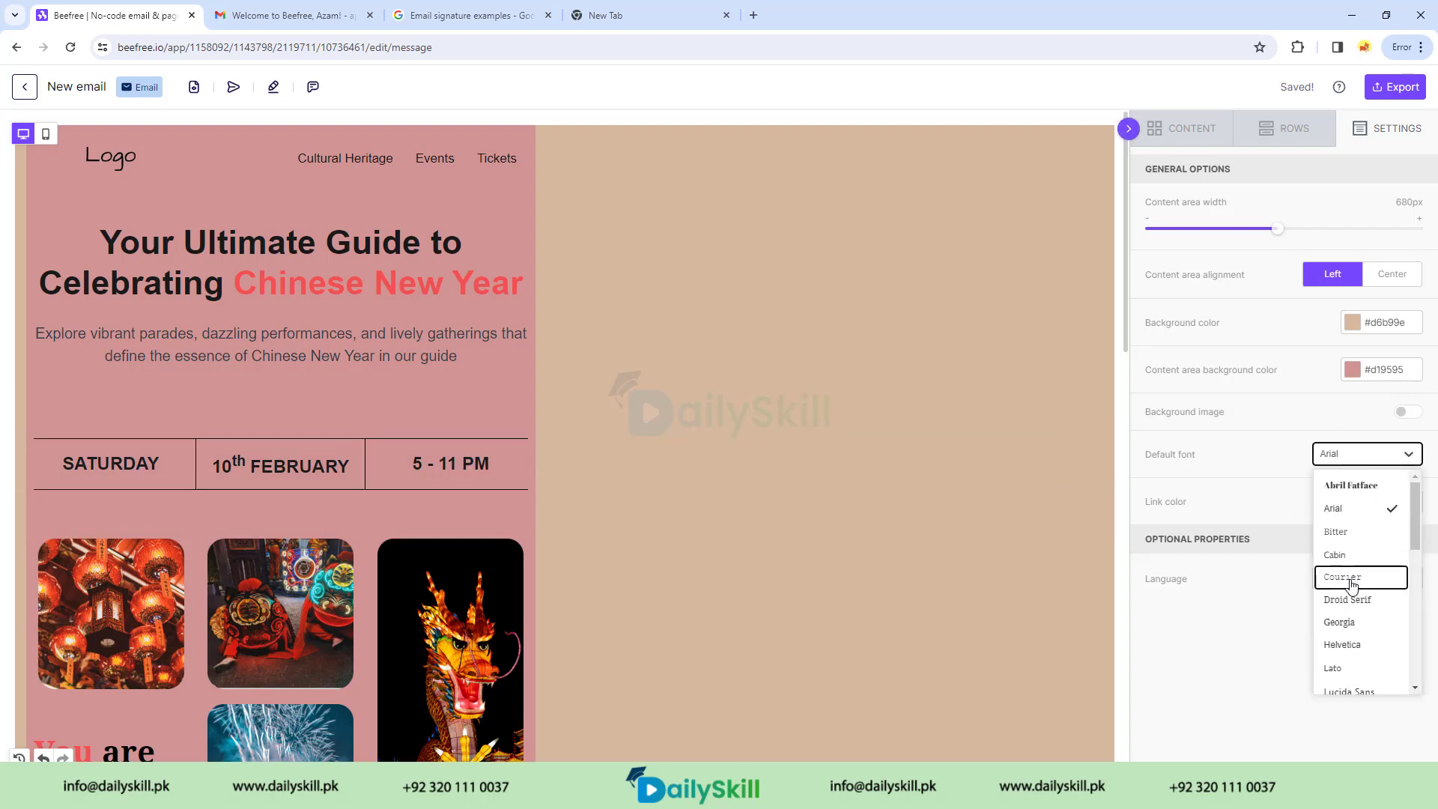
left_click(1370, 599)
left_click(1265, 608)
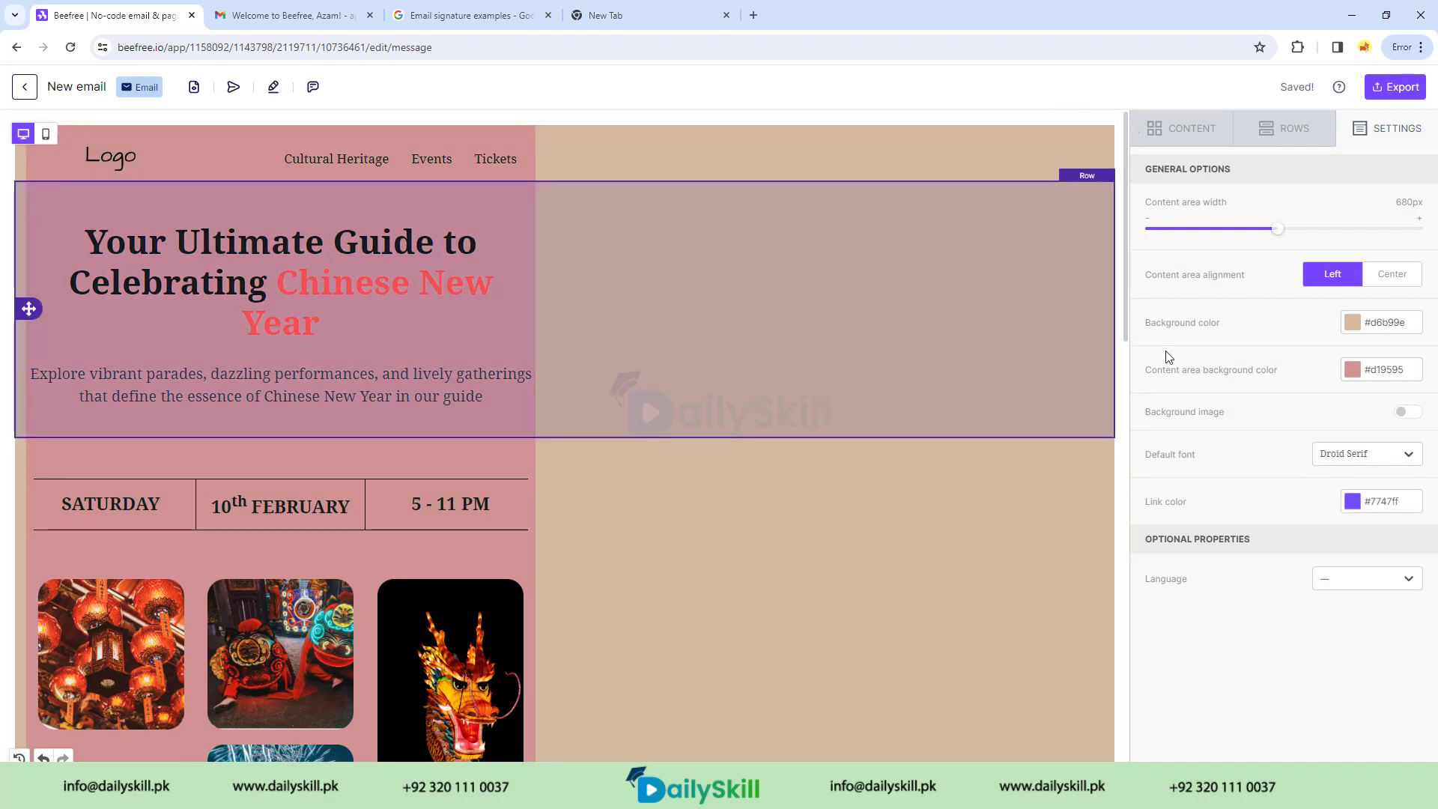
left_click(1382, 453)
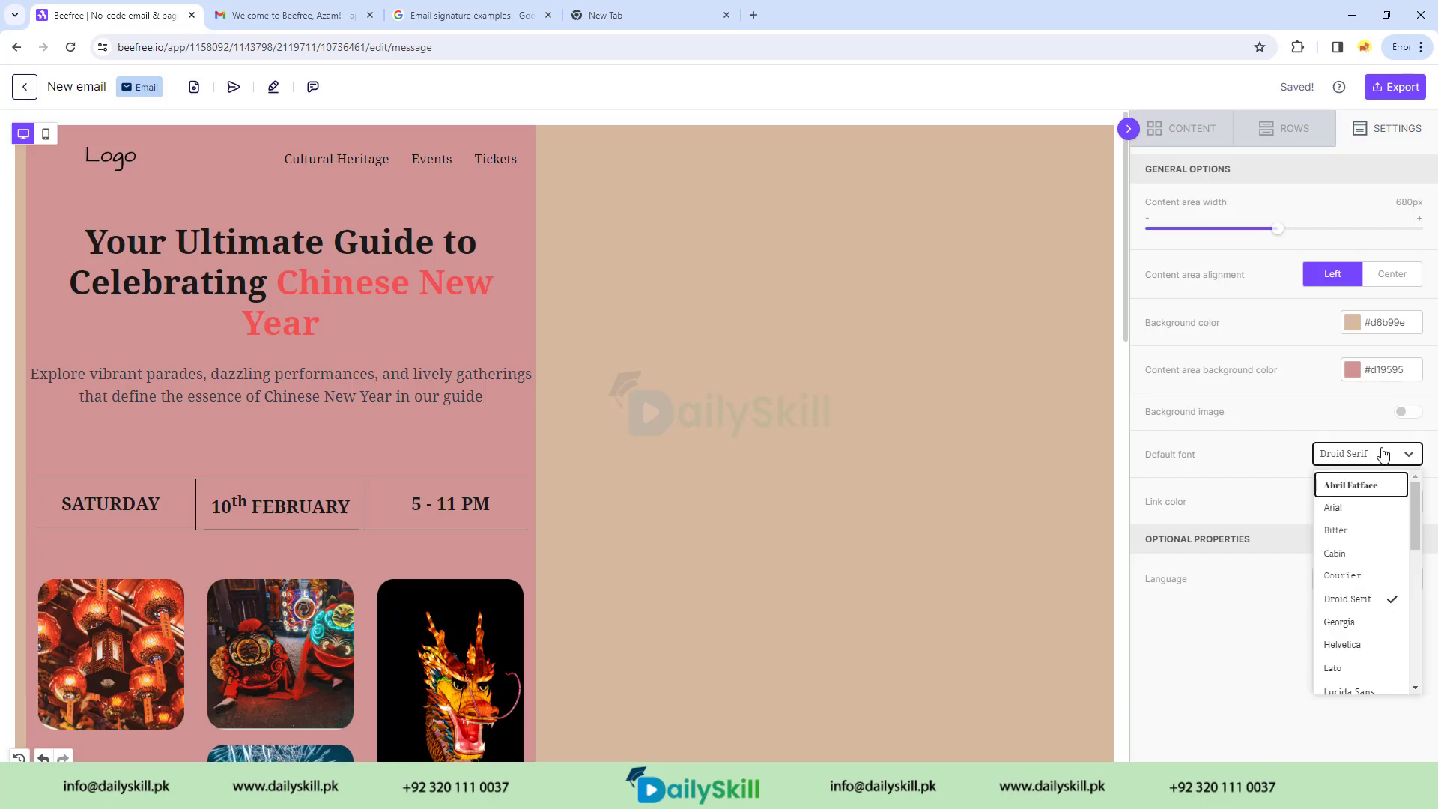
left_click(1363, 554)
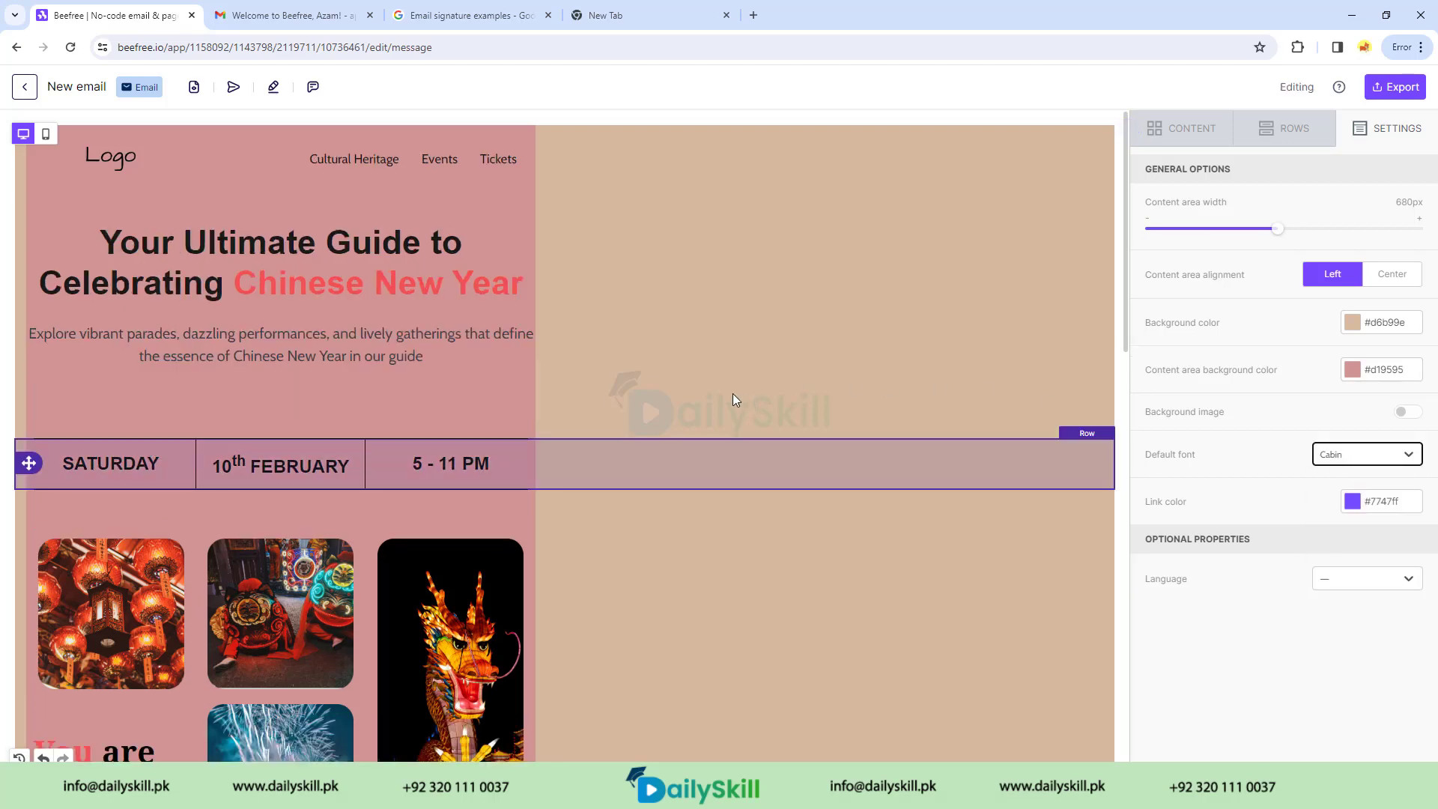
scroll(623, 456, "down", 7)
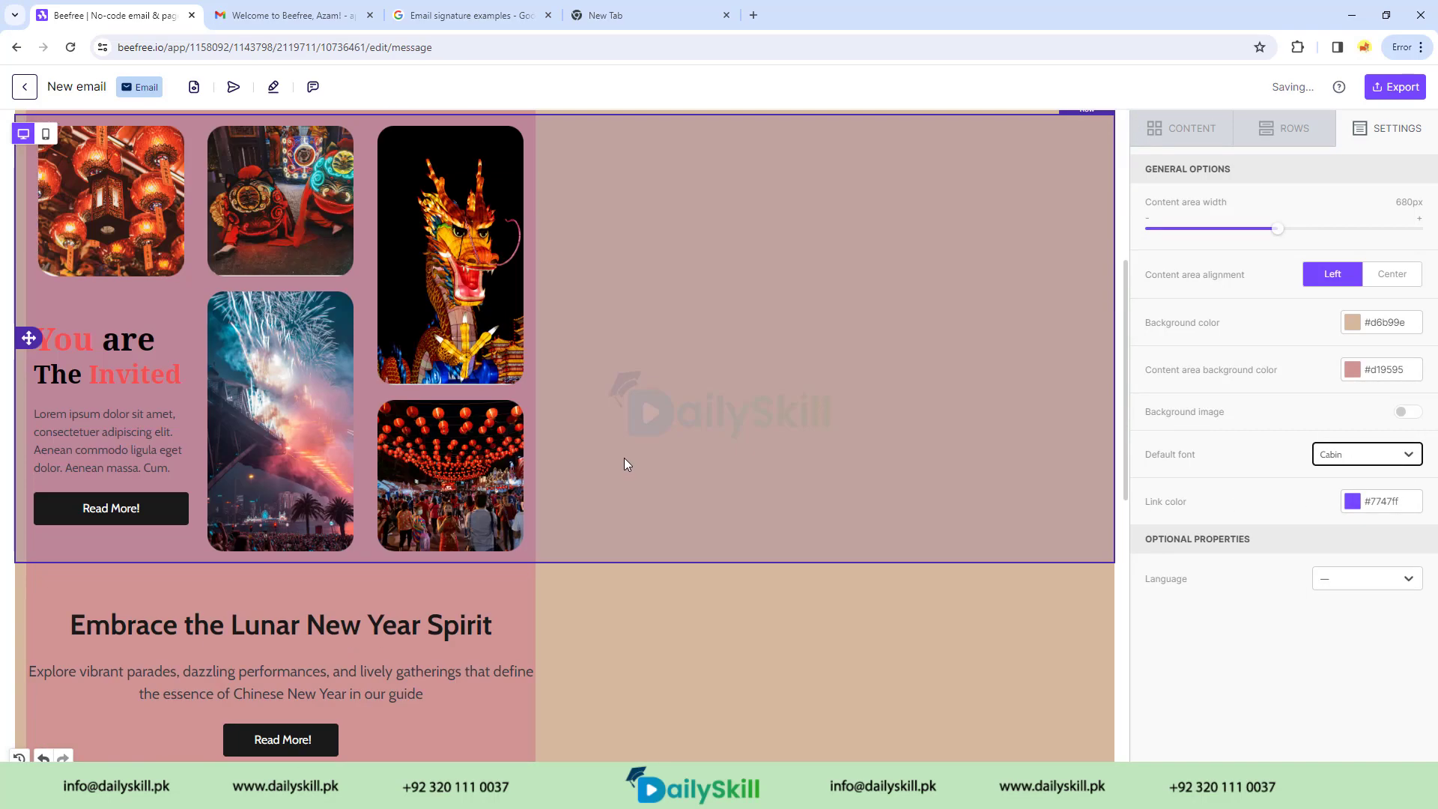
scroll(616, 427, "down", 10)
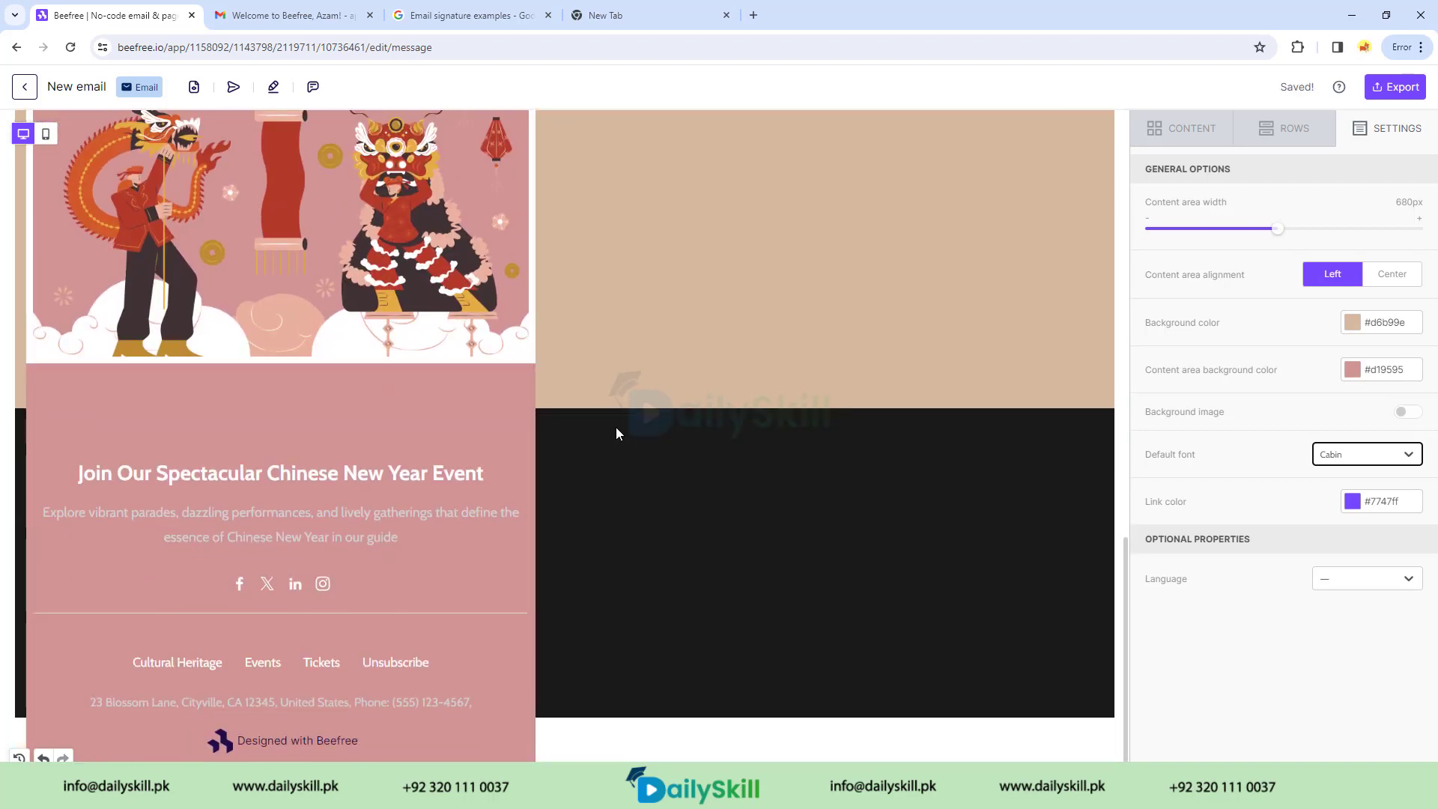
scroll(677, 695, "up", 17)
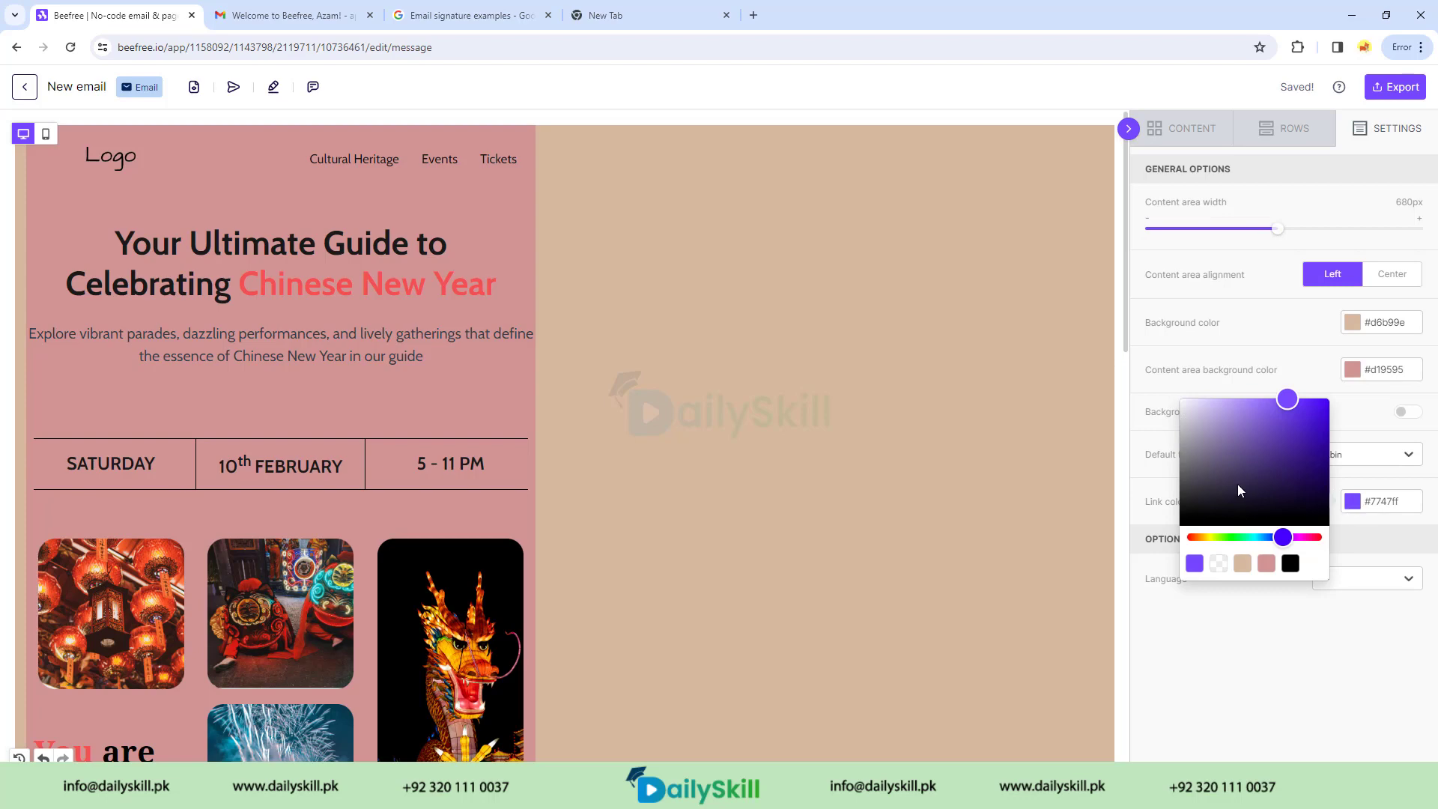
- Try the muted purple link color #60508c, check the email's footer, and set the link color to #6129f9
left_click_drag(1231, 479, 1243, 452)
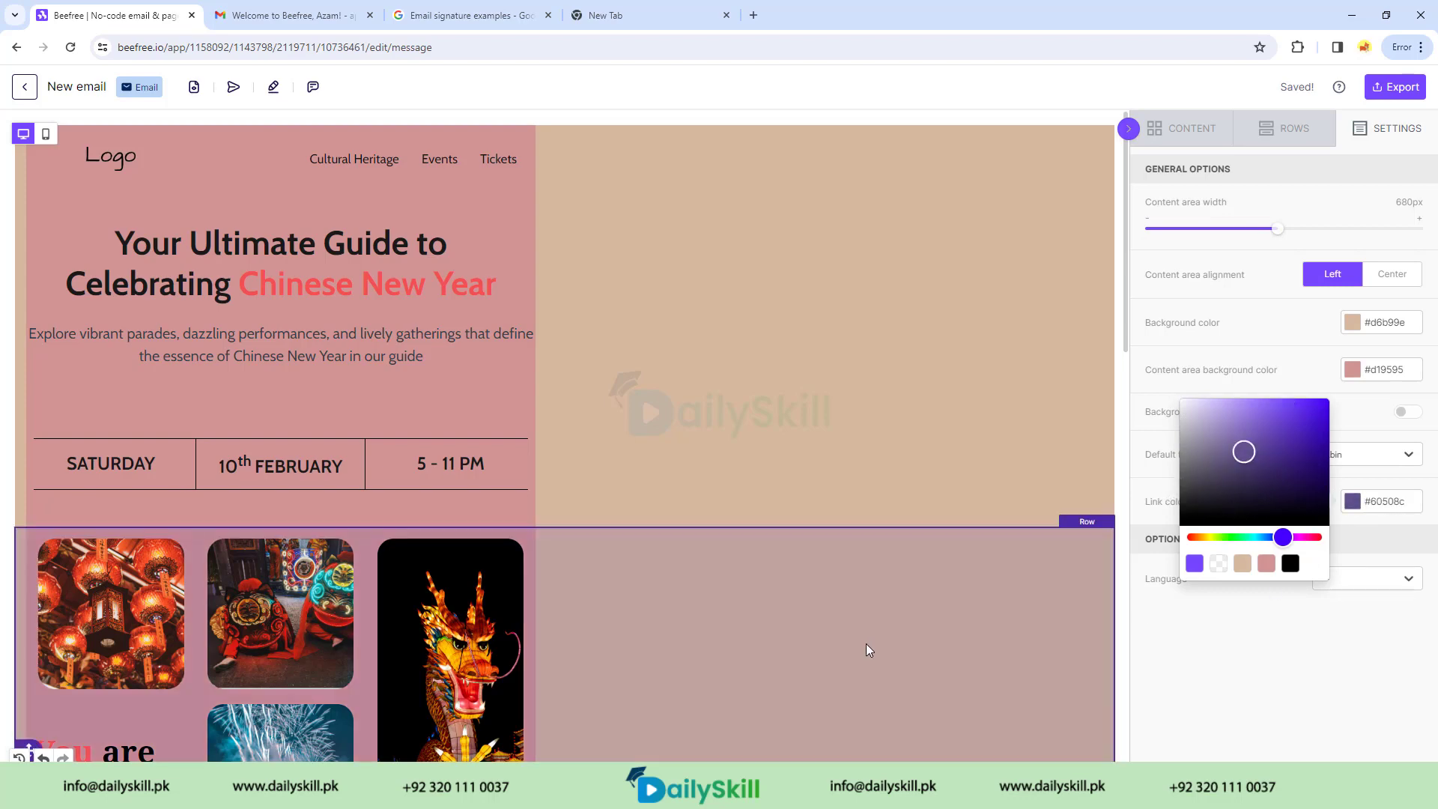
scroll(603, 662, "down", 10)
scroll(604, 662, "down", 5)
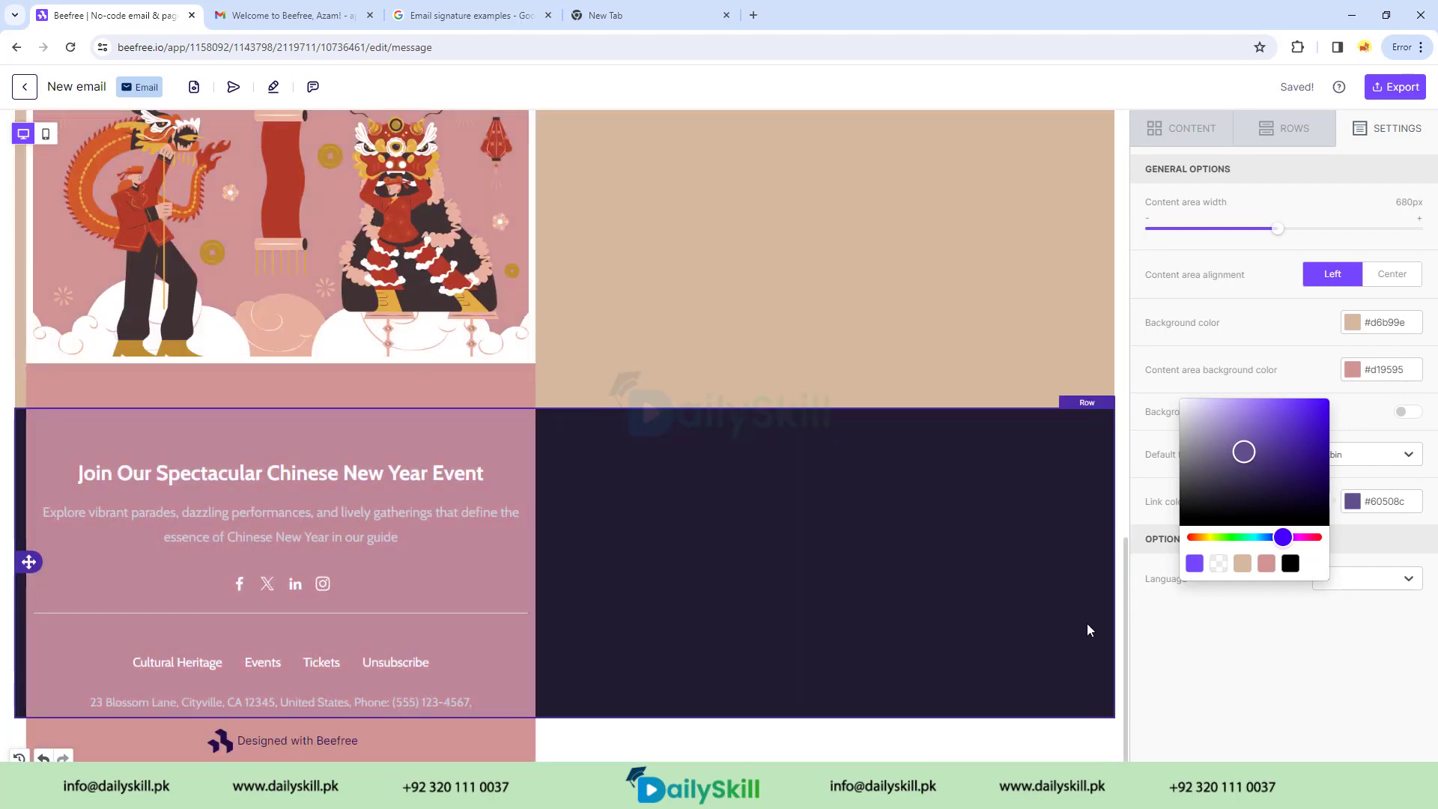
left_click_drag(1252, 441, 1304, 401)
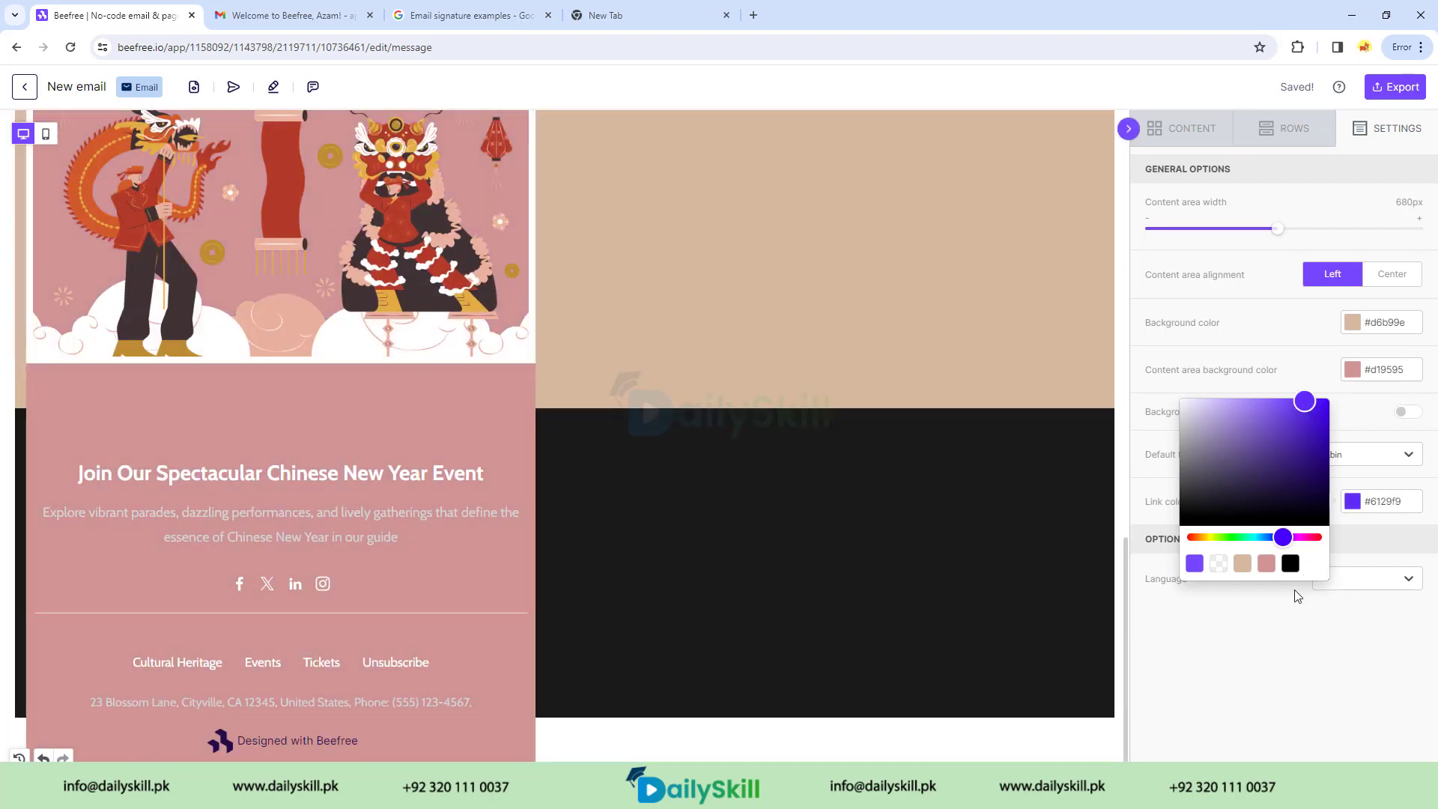
left_click(1302, 687)
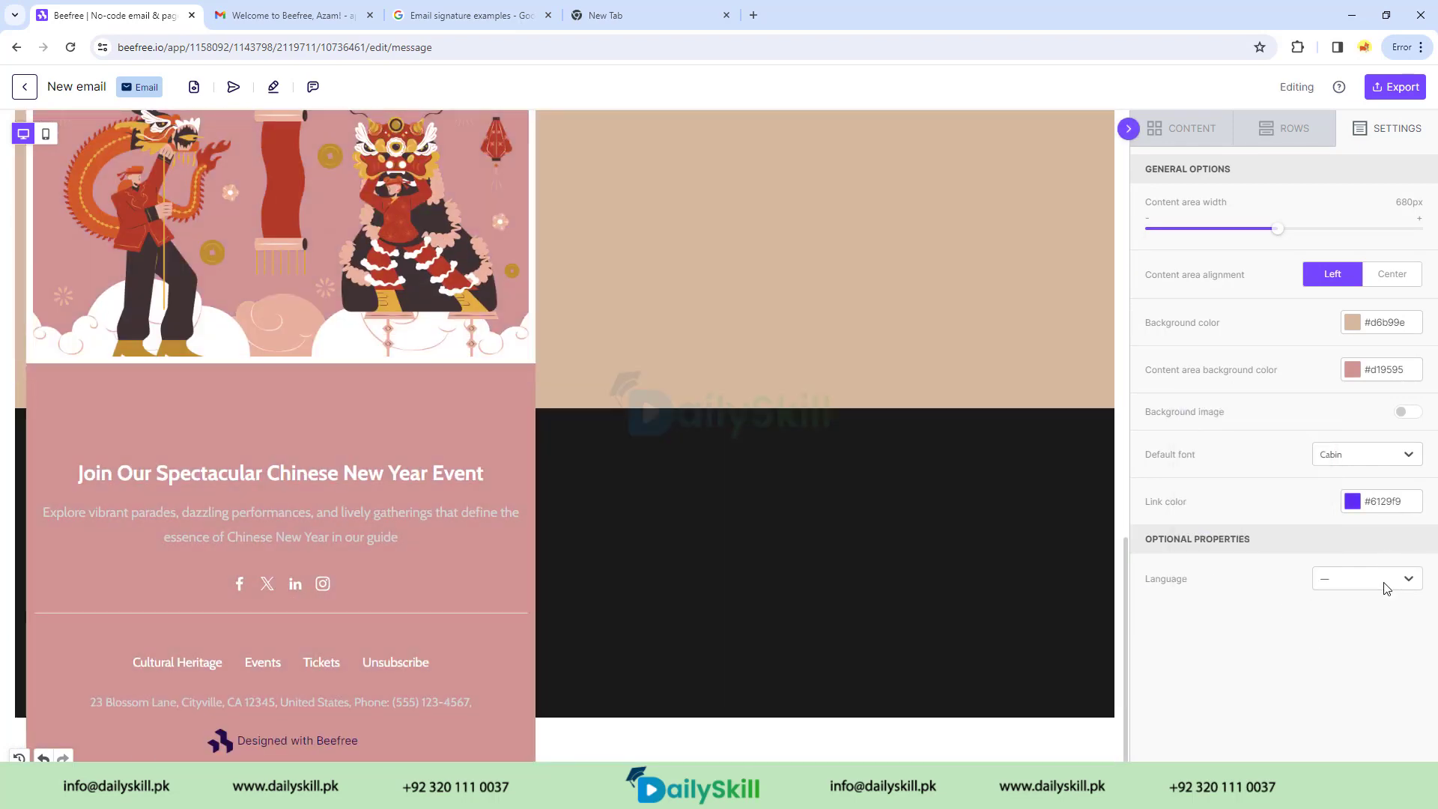
- Look through the email's language options without assigning a language, and display the default ready-made row layouts
left_click(1364, 579)
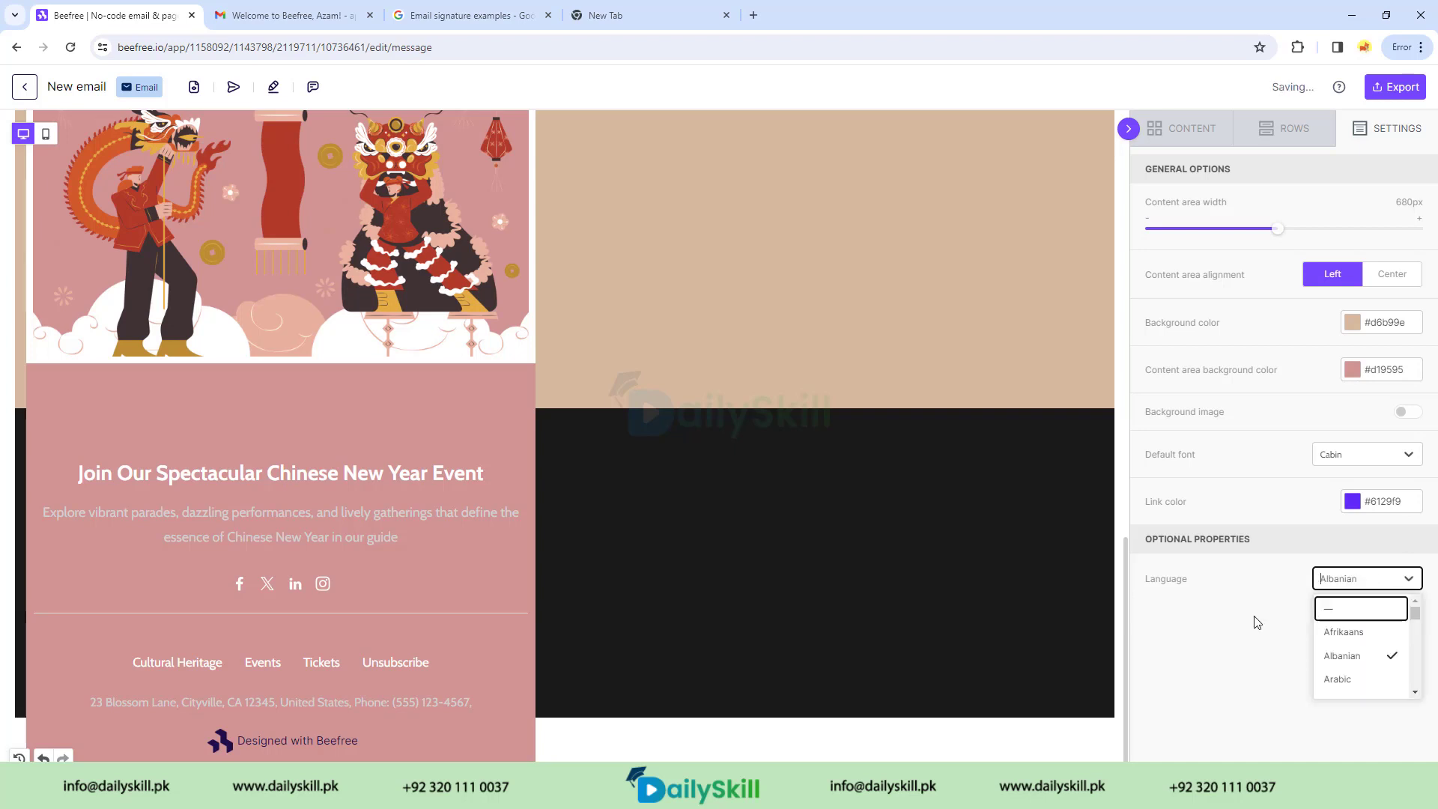
left_click(1256, 617)
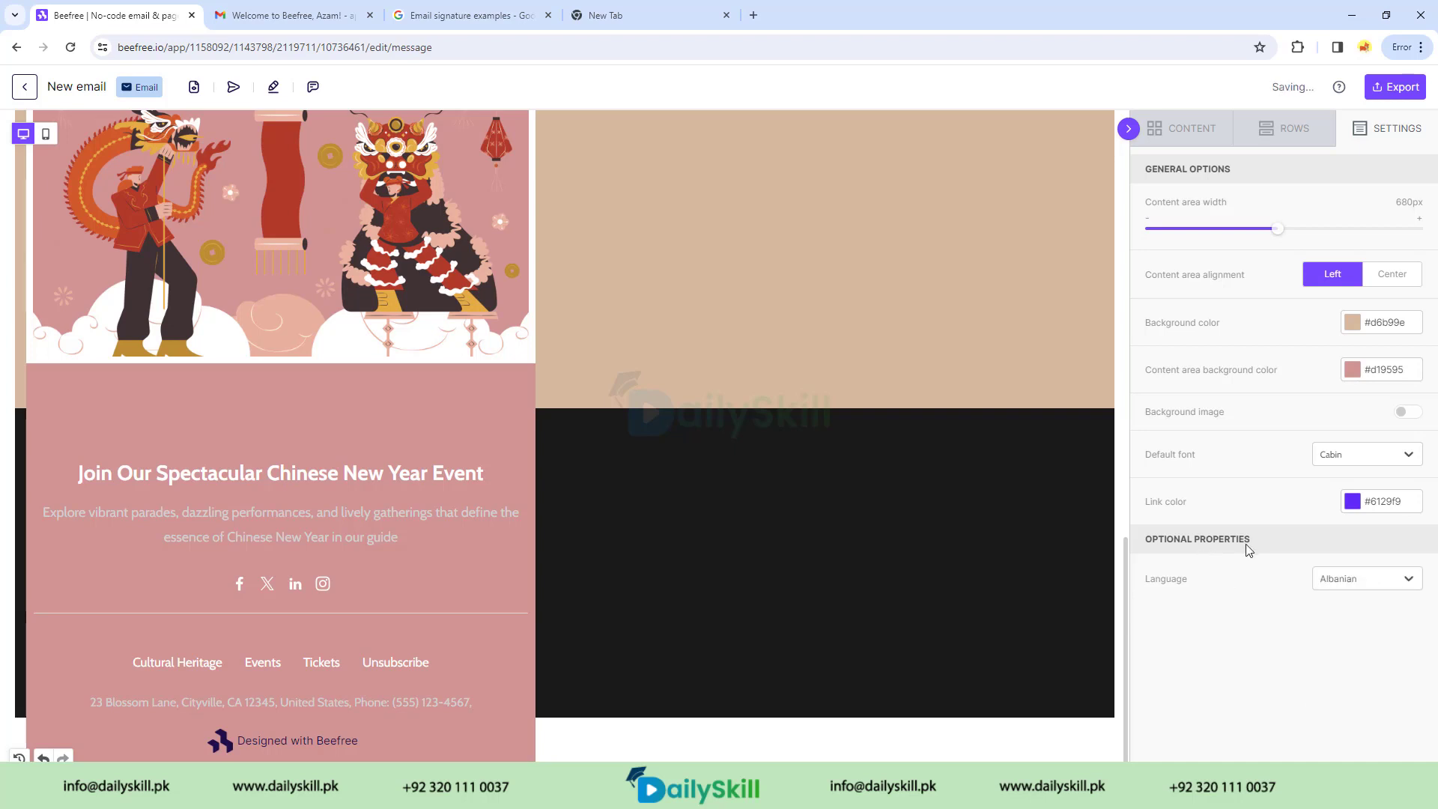
left_click(1368, 584)
left_click(1358, 602)
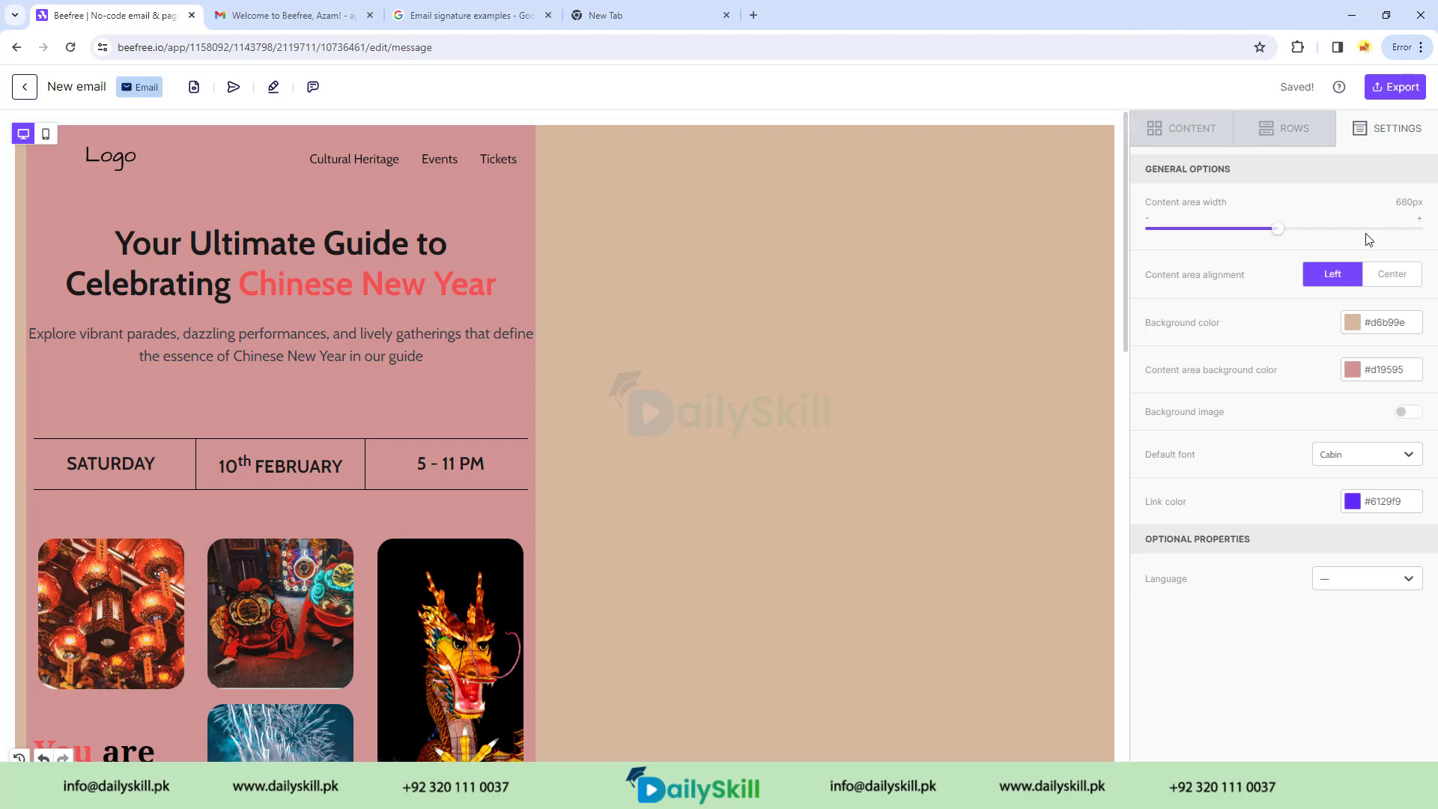
left_click(1273, 123)
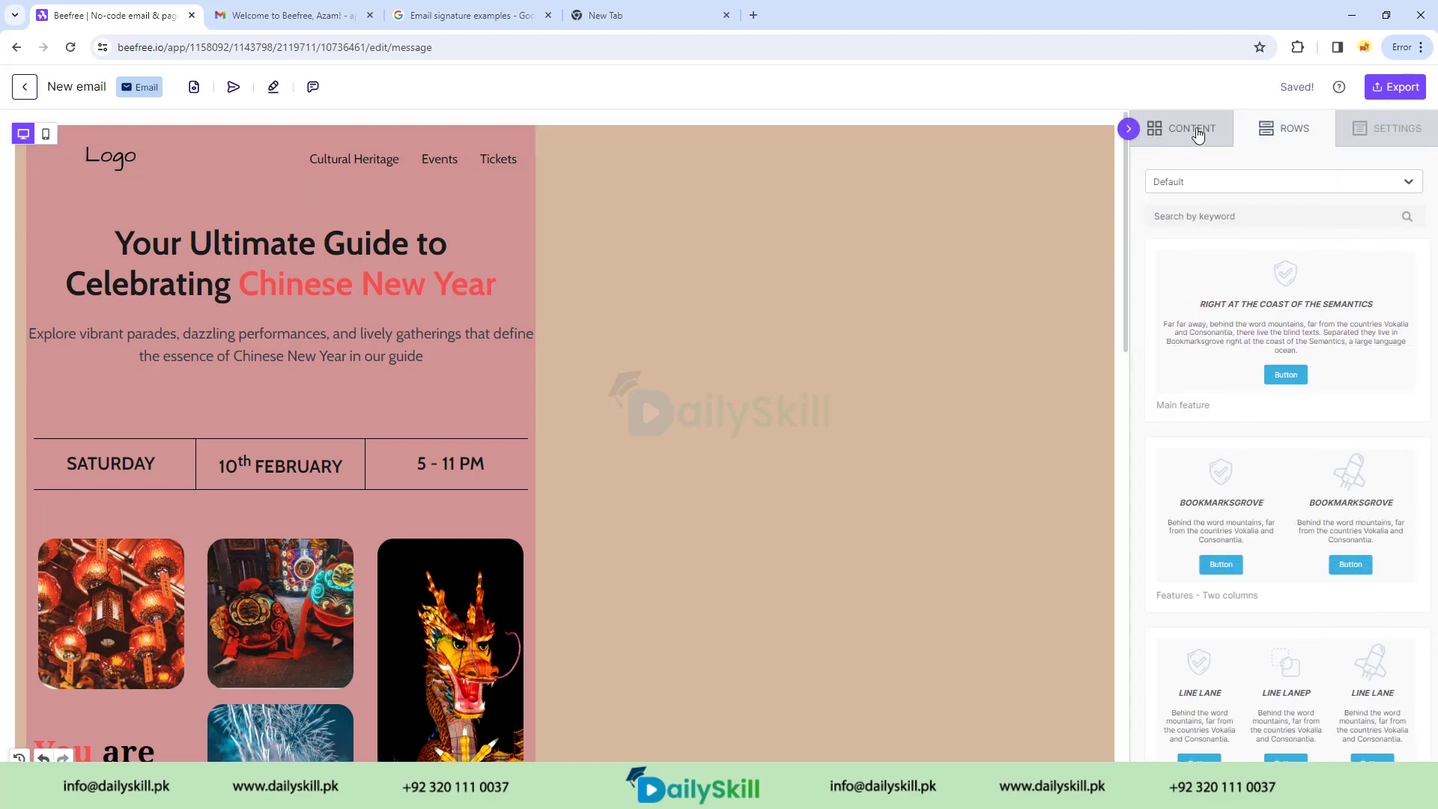